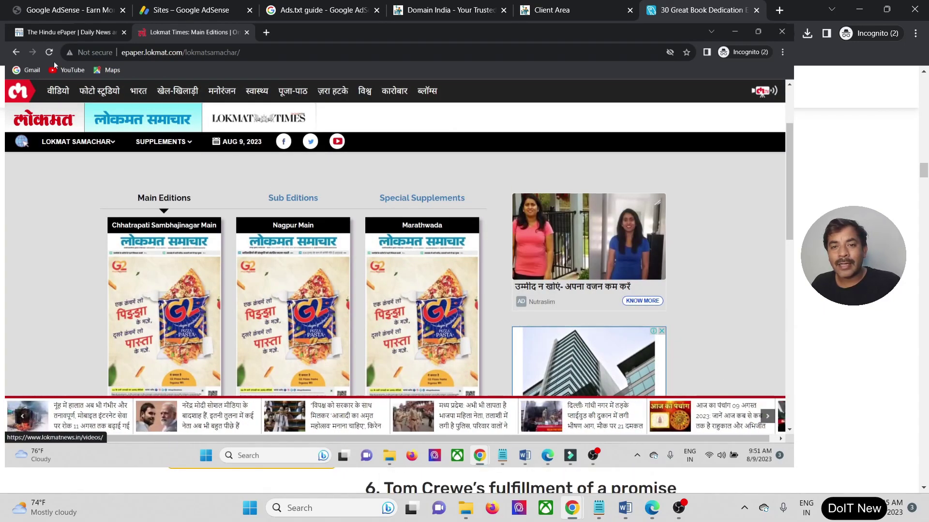
# Open The Hindu ePaper page and look through its subscription plans and contact section.
pyautogui.click(58, 32)
pyautogui.scroll(-2, 286, 247)
pyautogui.scroll(-4, 300, 203)
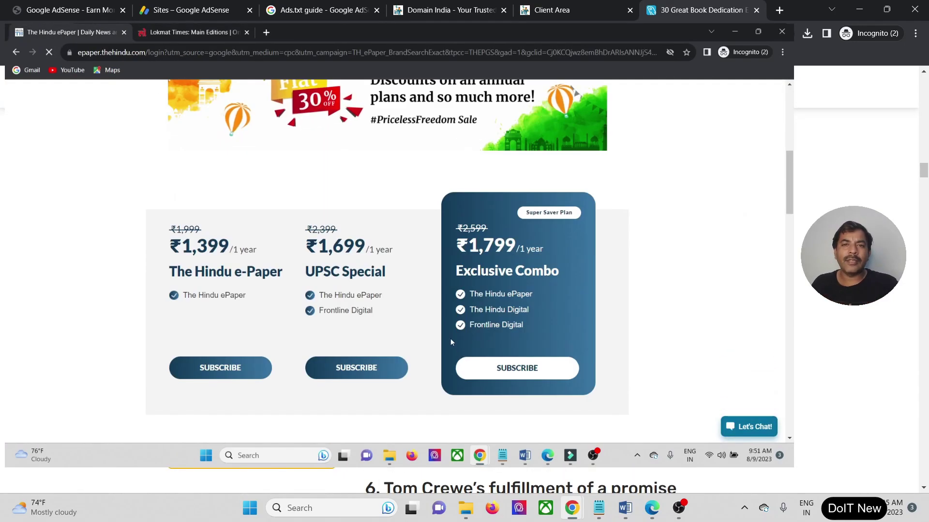
pyautogui.hotkey('alt', 'Left')
pyautogui.hotkey('alt', 'Left')
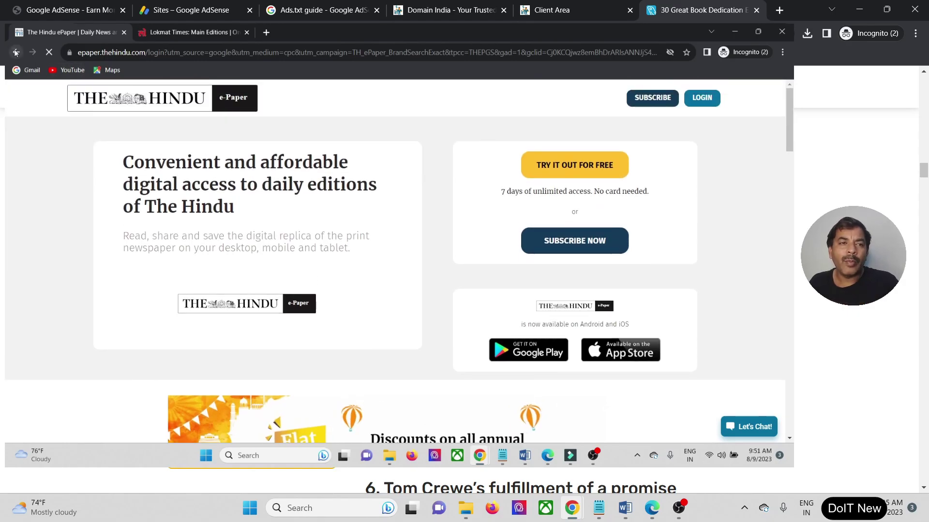
pyautogui.scroll(-3, 317, 335)
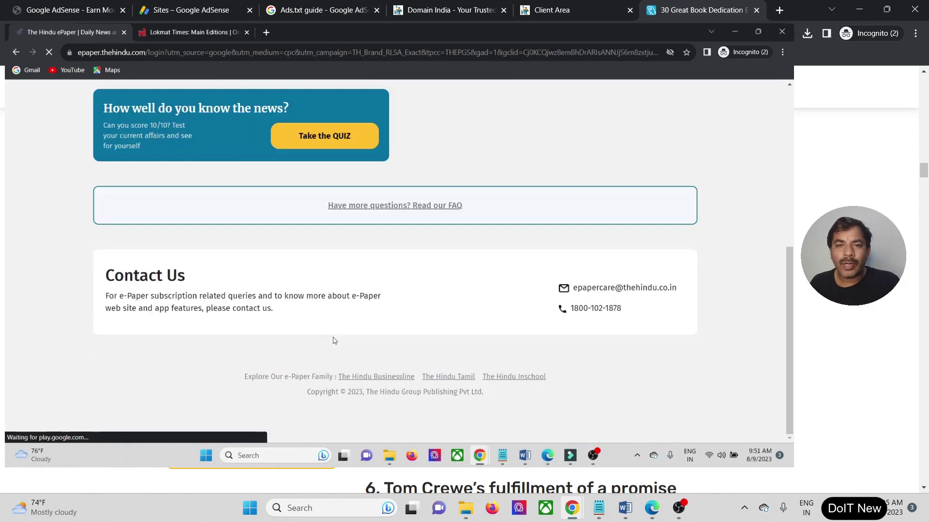
# Open The Hindu homepage and examine the advertisements placed between its news sections.
pyautogui.hotkey('alt', 'Left')
pyautogui.click(157, 311)
pyautogui.scroll(-15, 328, 334)
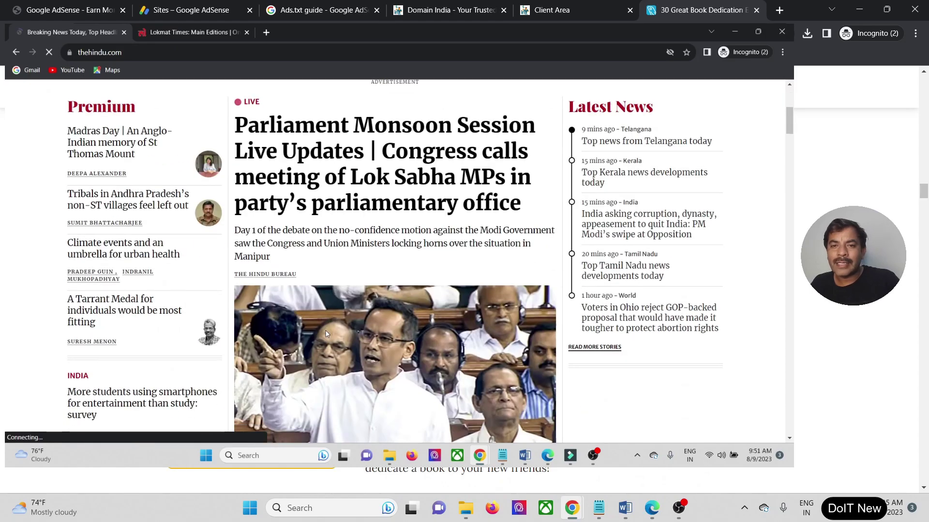
pyautogui.scroll(-10, 328, 335)
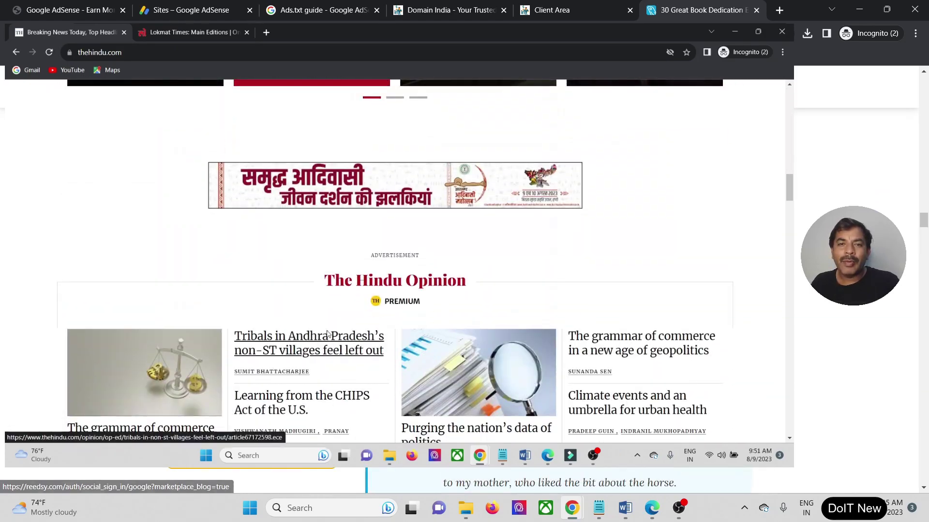
pyautogui.scroll(-5, 326, 333)
pyautogui.scroll(-5, 327, 335)
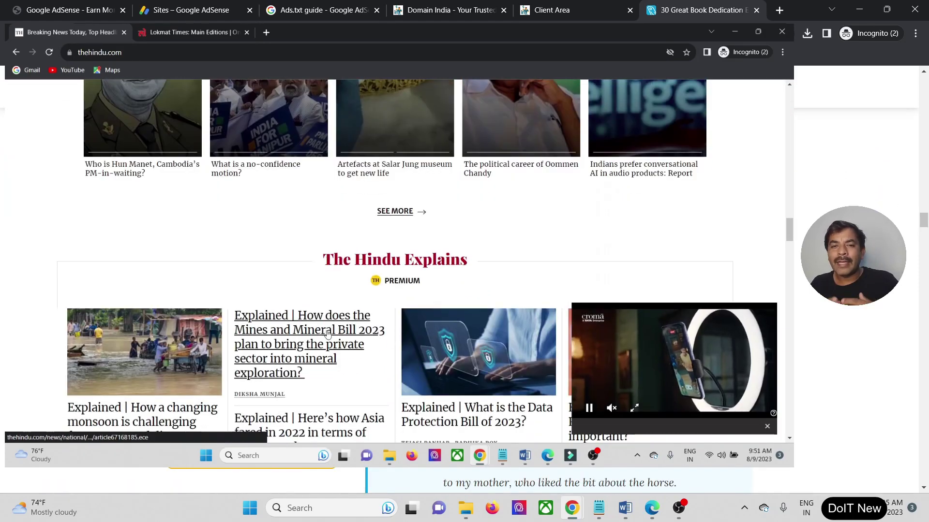
pyautogui.scroll(-10, 335, 364)
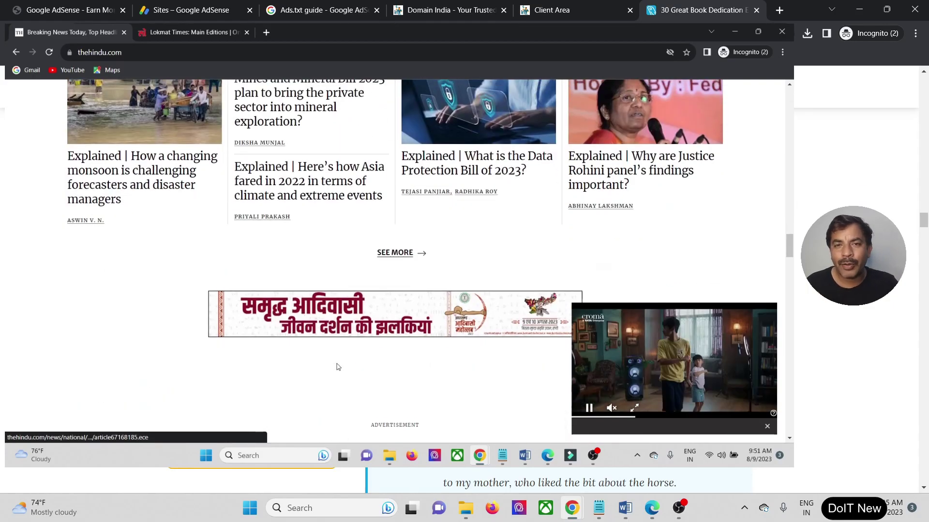
pyautogui.scroll(4, 335, 363)
pyautogui.scroll(-7, 310, 309)
pyautogui.scroll(7, 317, 329)
pyautogui.scroll(-5, 339, 290)
pyautogui.scroll(-15, 346, 274)
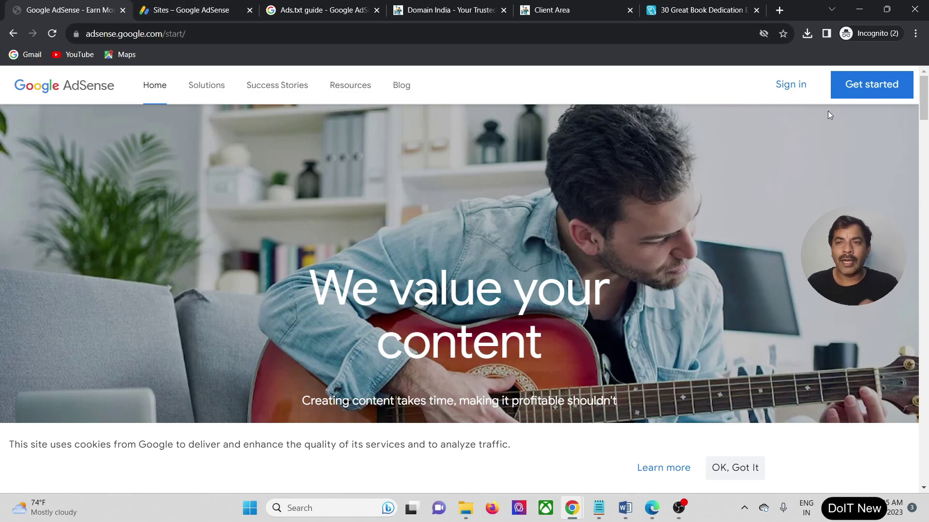
# Sign in to Google AdSense and go to the management page for sites.
pyautogui.click(787, 88)
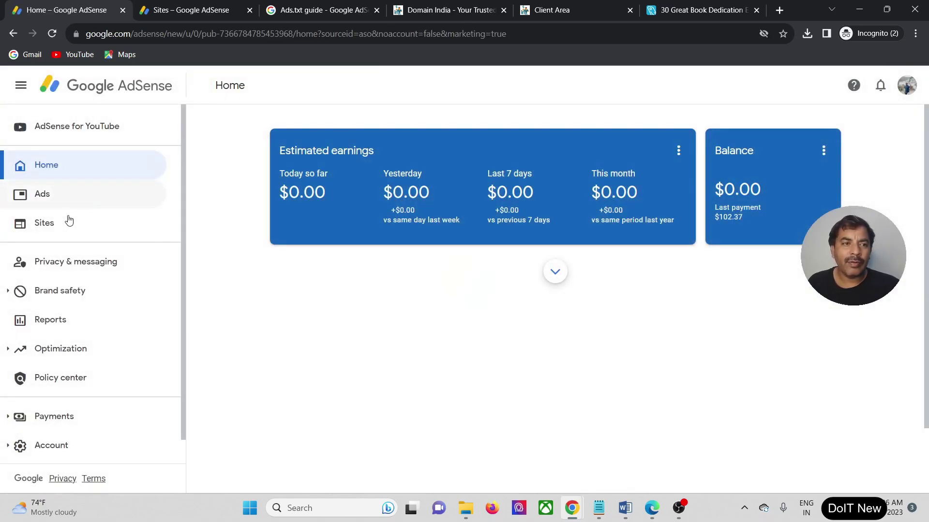
pyautogui.click(43, 225)
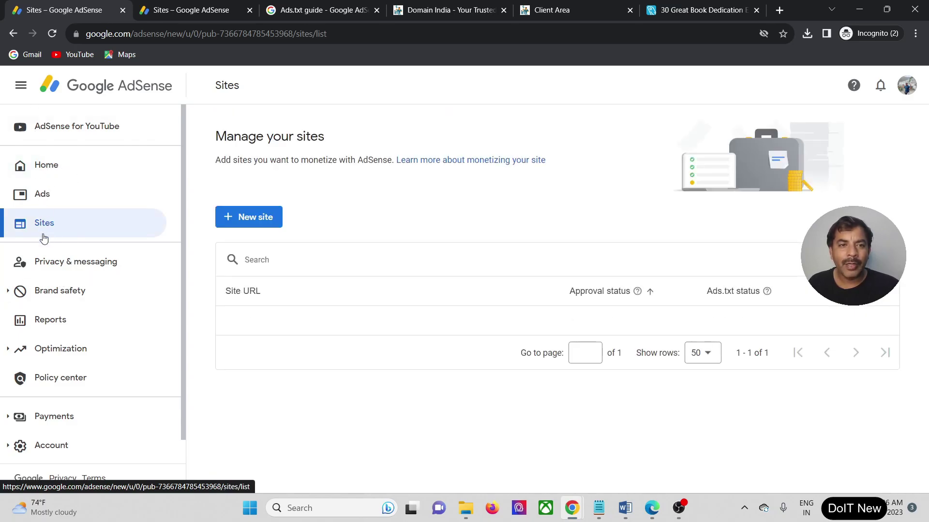
pyautogui.click(265, 219)
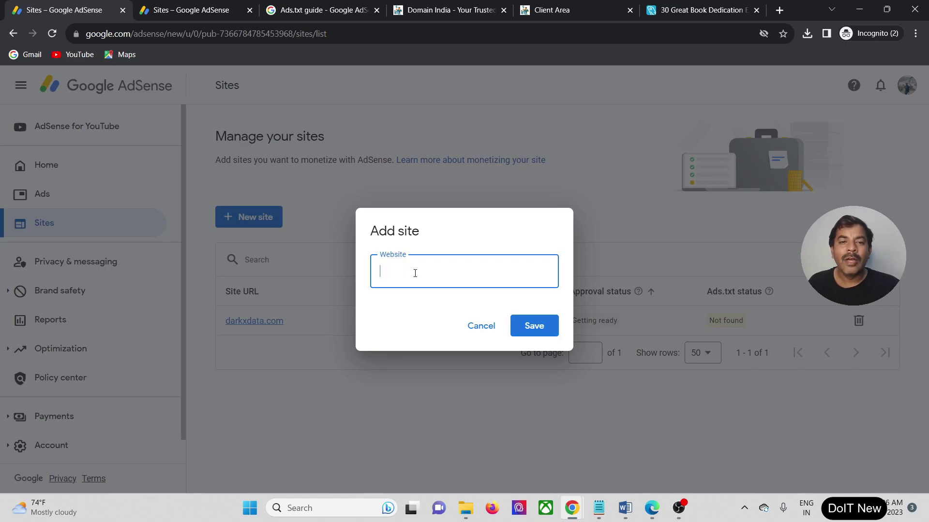
pyautogui.click(475, 328)
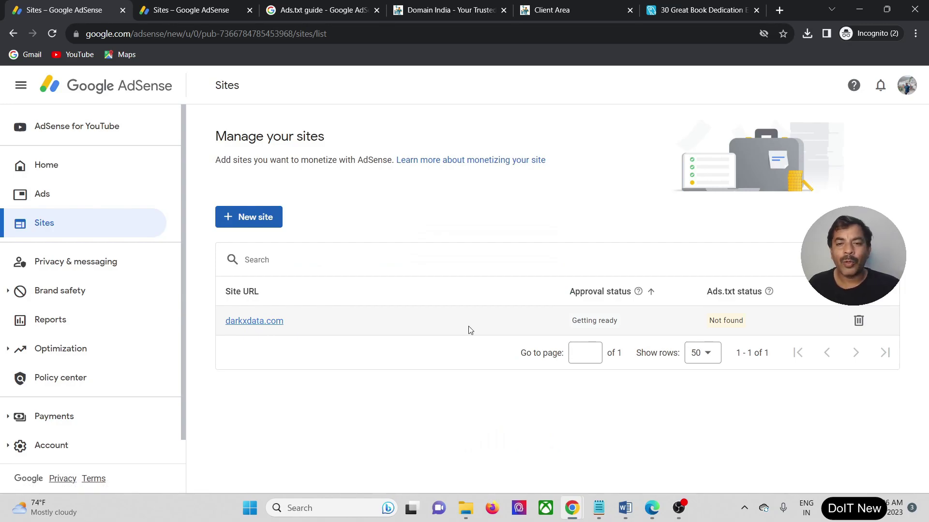
pyautogui.click(258, 216)
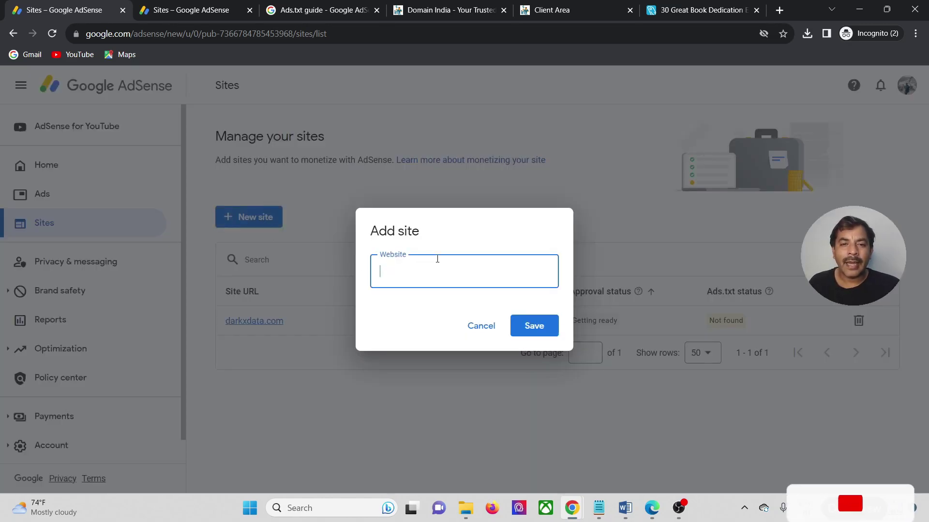
pyautogui.click(478, 331)
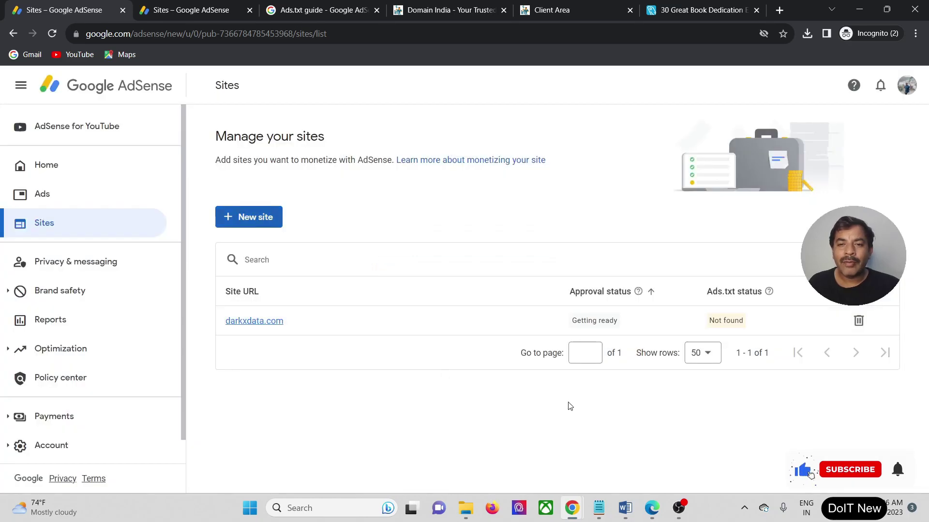
# Delete darkxdata.com from the list of AdSense sites.
pyautogui.click(859, 321)
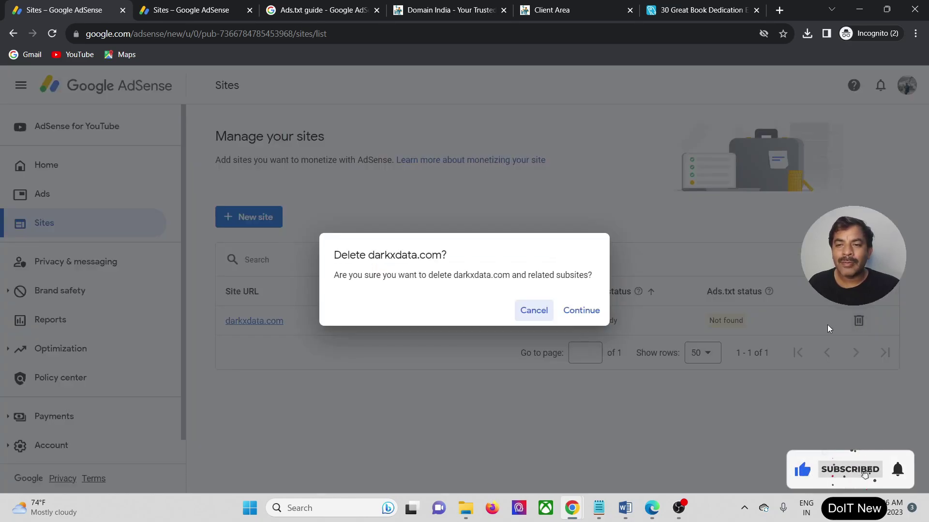
pyautogui.click(573, 313)
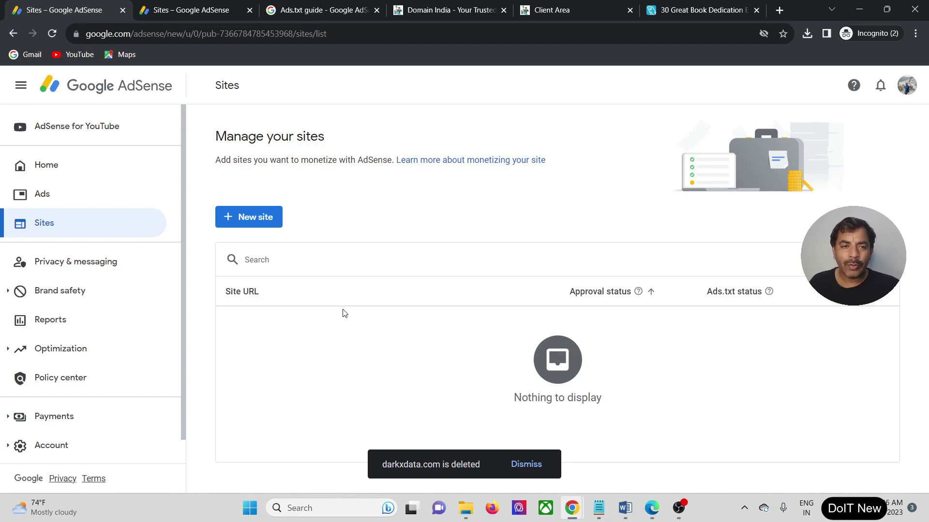
pyautogui.click(256, 224)
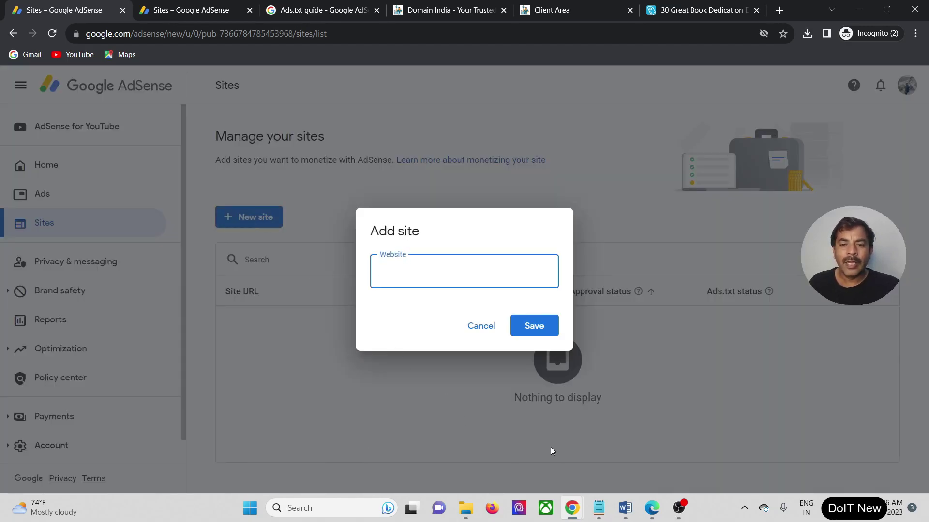
pyautogui.click(652, 517)
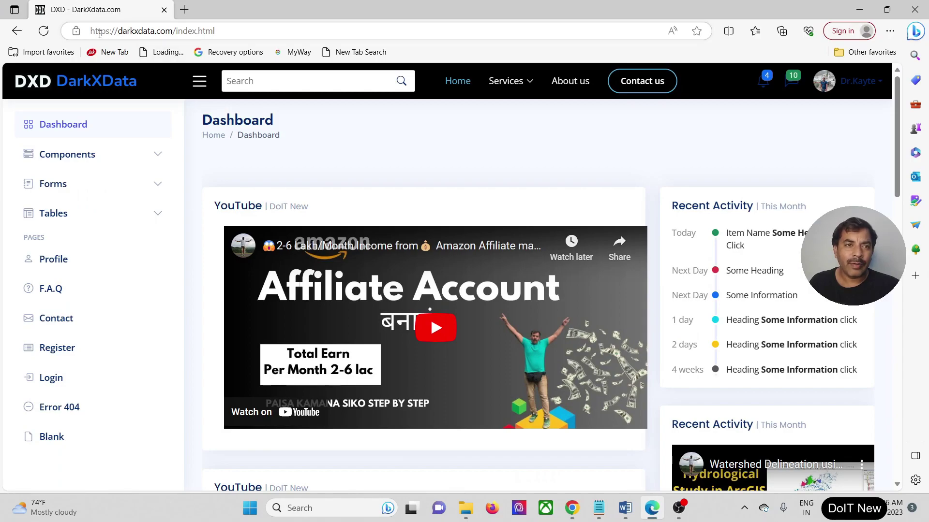
pyautogui.moveTo(92, 30); pyautogui.dragTo(174, 30)
pyautogui.hotkey('ctrl', 'c')
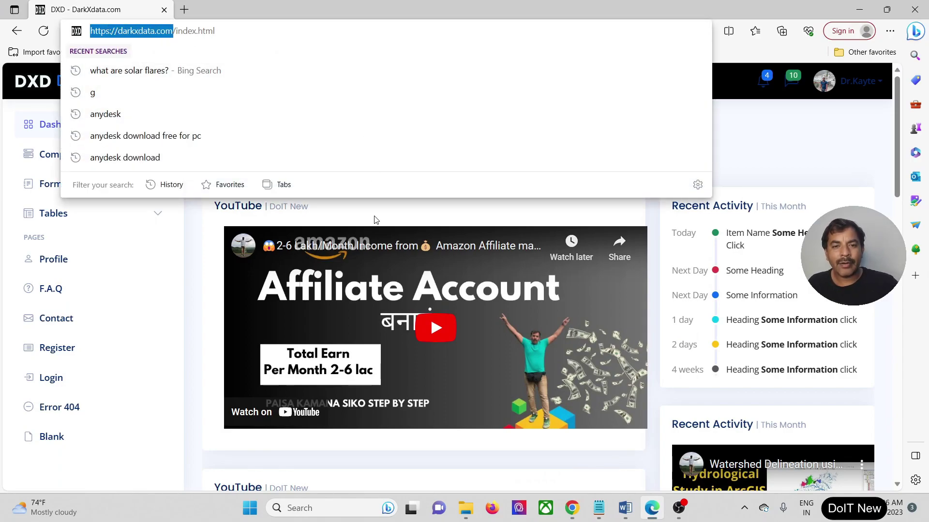
# Look over the DarkXData dashboard, the contact details page and the About us page.
pyautogui.click(192, 390)
pyautogui.scroll(-15, 336, 387)
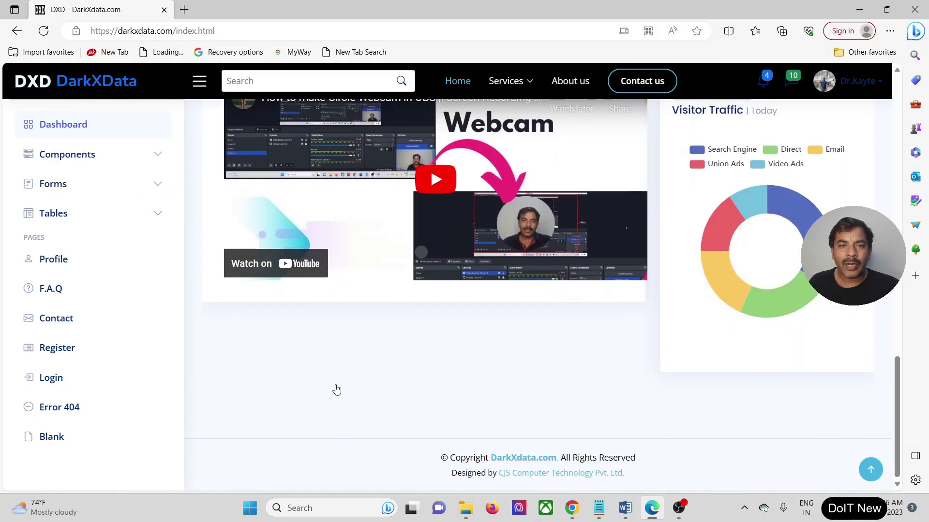
pyautogui.scroll(15, 336, 390)
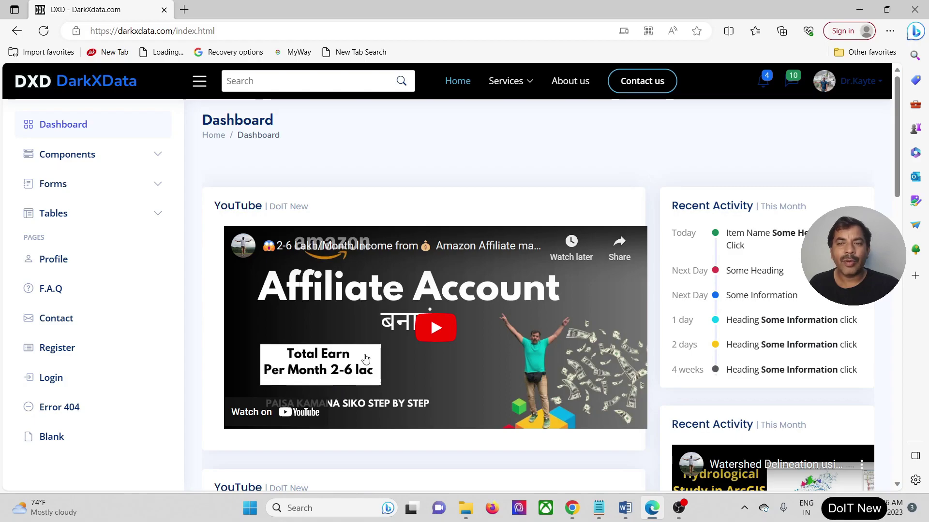
pyautogui.moveTo(508, 89)
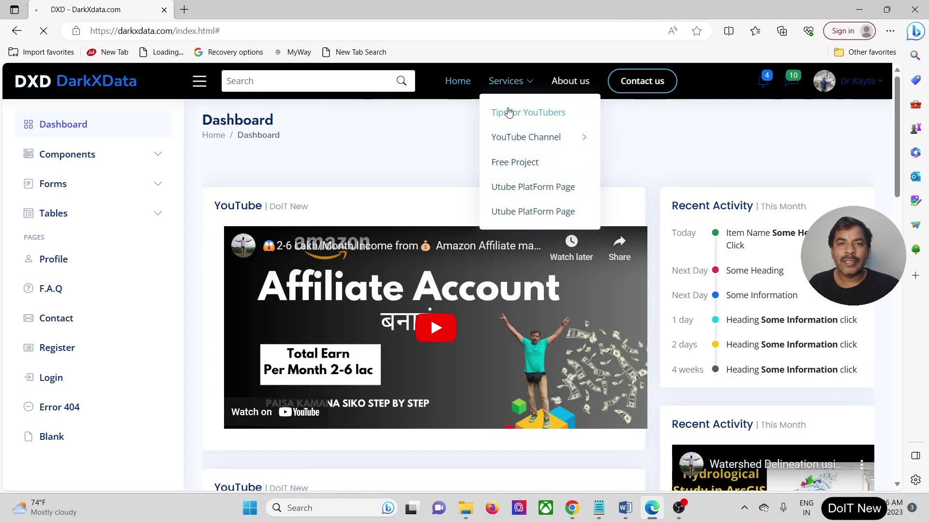
pyautogui.click(501, 111)
pyautogui.click(569, 82)
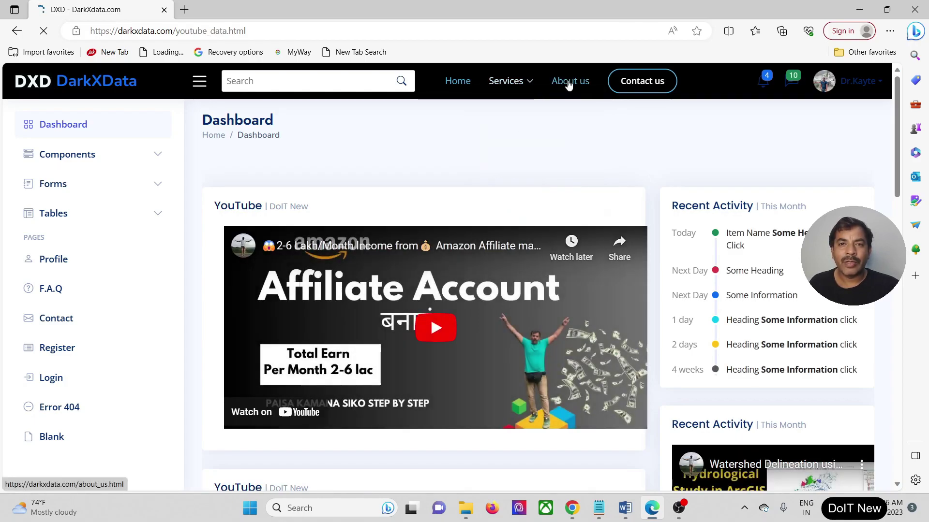
pyautogui.click(650, 89)
pyautogui.scroll(-1, 567, 255)
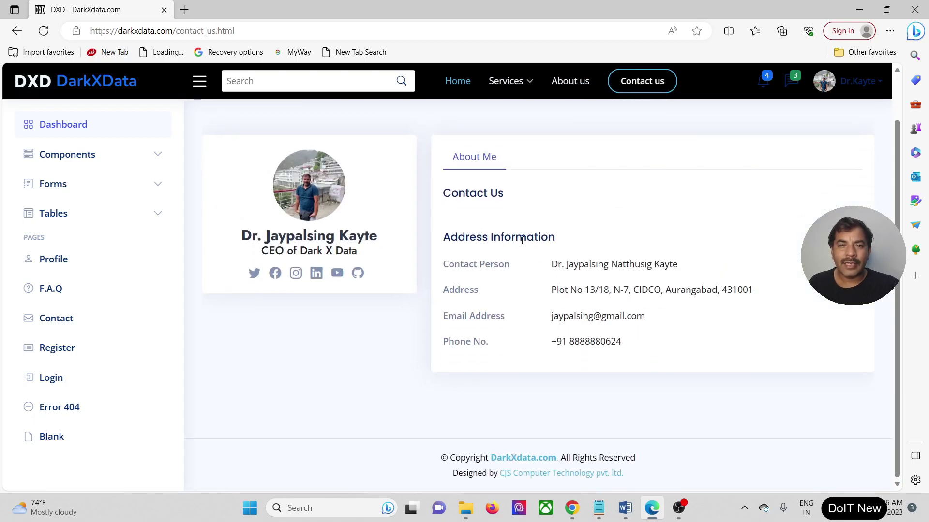
pyautogui.scroll(2, 556, 355)
pyautogui.click(571, 83)
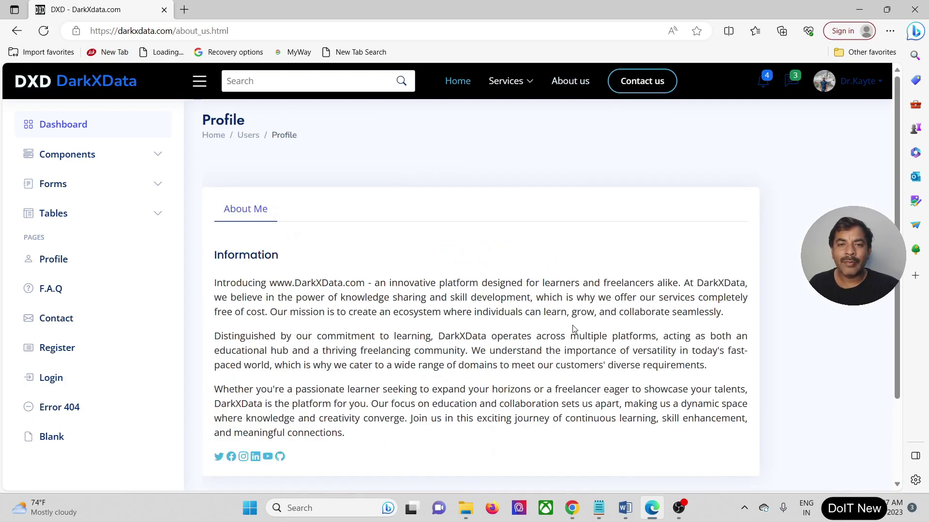
# Open the site owner's profile and view its education, experience and freelancing sections.
pyautogui.click(833, 86)
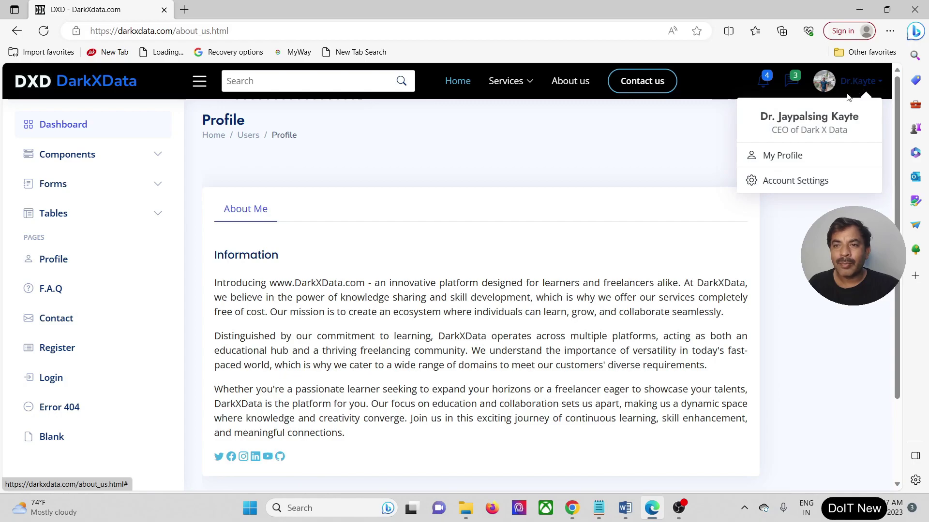
pyautogui.click(768, 154)
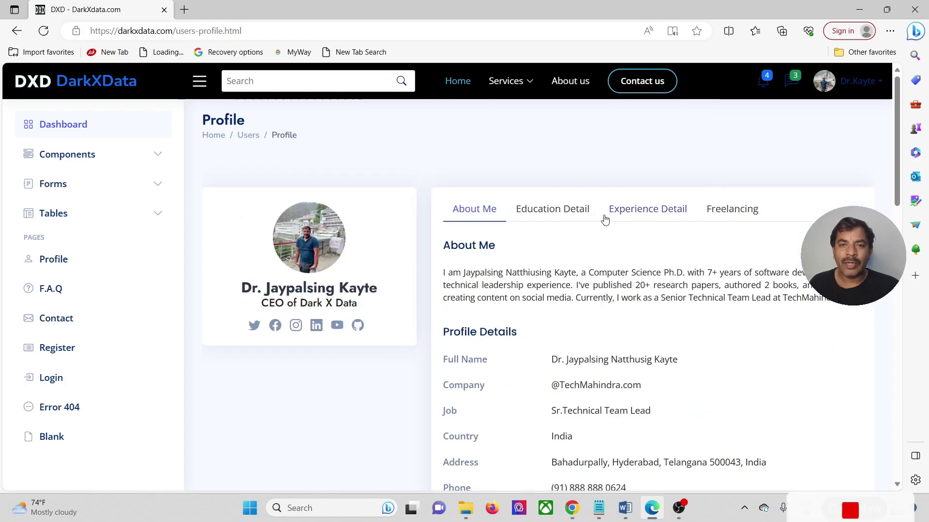
pyautogui.click(585, 209)
pyautogui.click(649, 212)
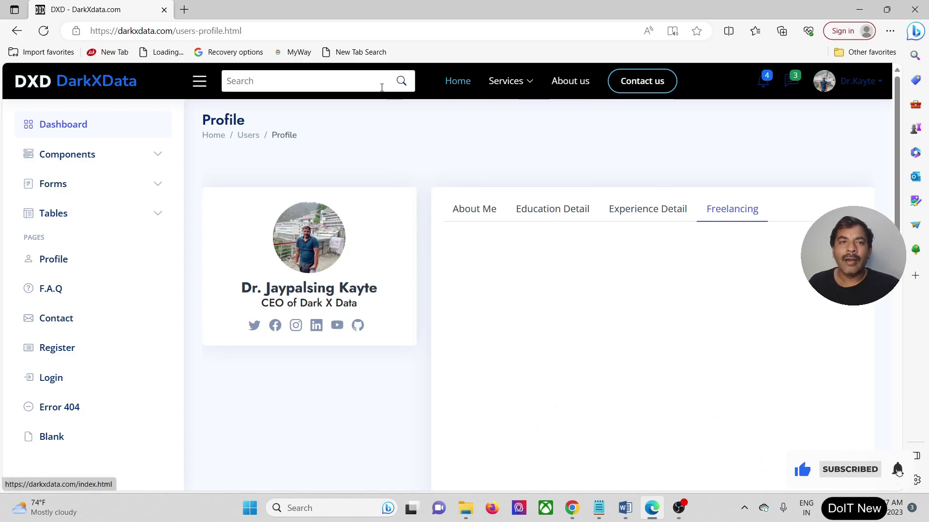
pyautogui.click(859, 9)
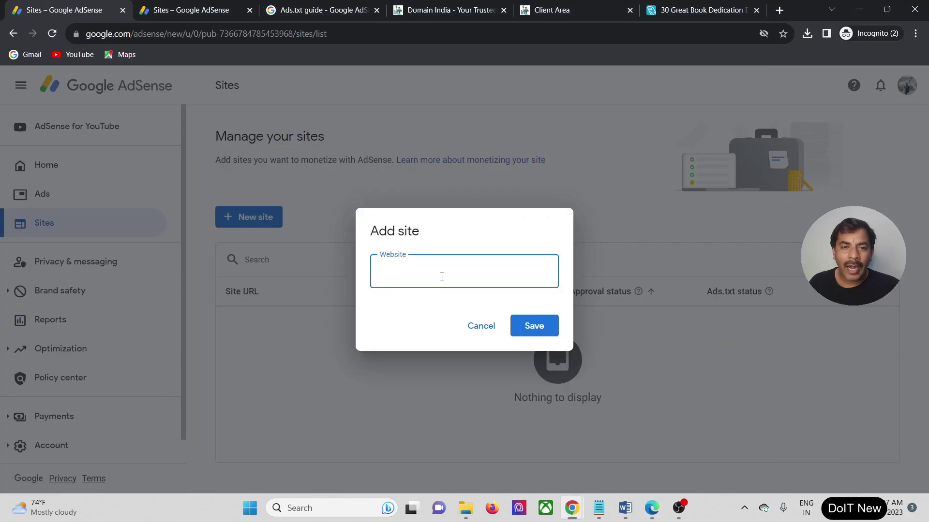
pyautogui.hotkey('ctrl', 'v')
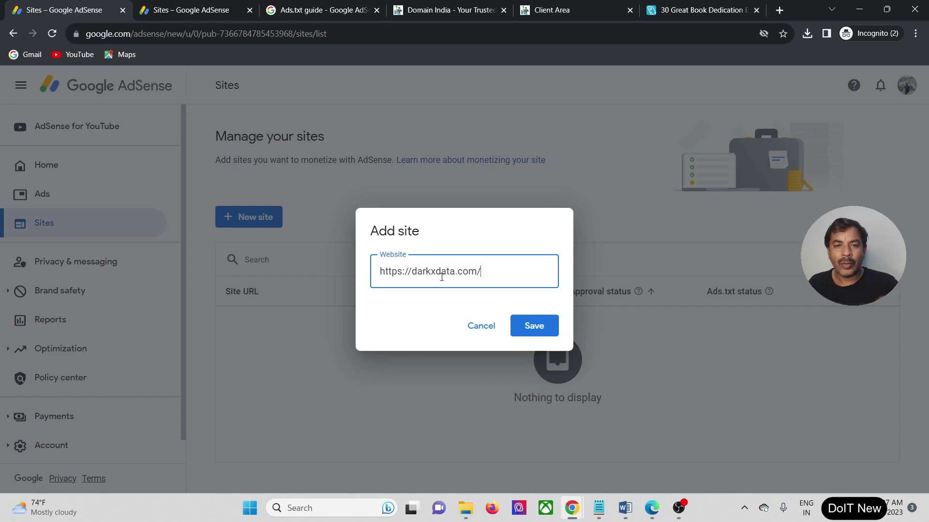
pyautogui.press('BackSpace')
pyautogui.click(528, 328)
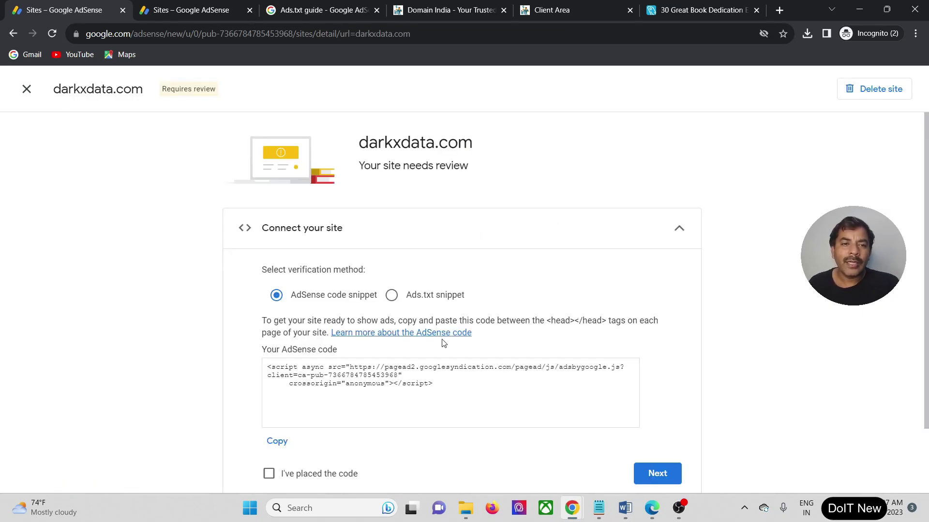
# Read the instructions for placing the code between the head tags and open the AdSense code help article in the background.
pyautogui.scroll(-1, 287, 278)
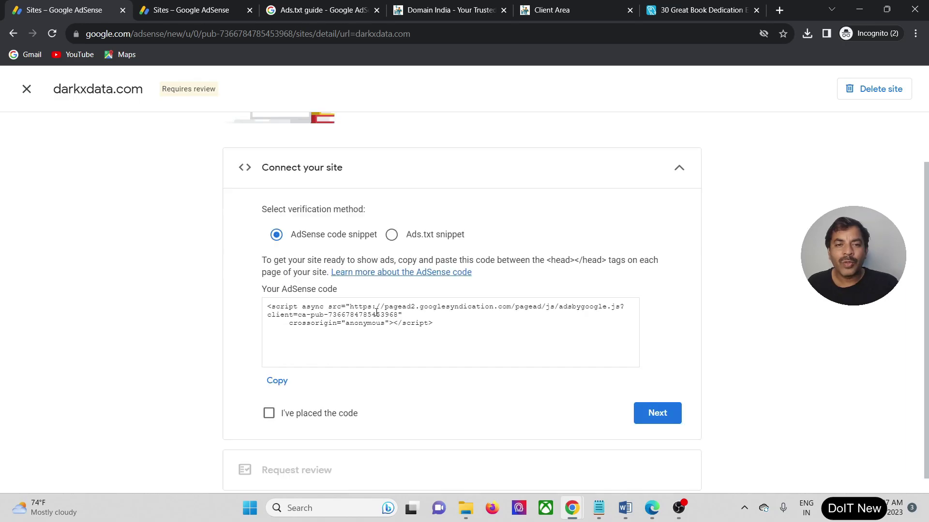
pyautogui.moveTo(265, 262); pyautogui.dragTo(568, 258)
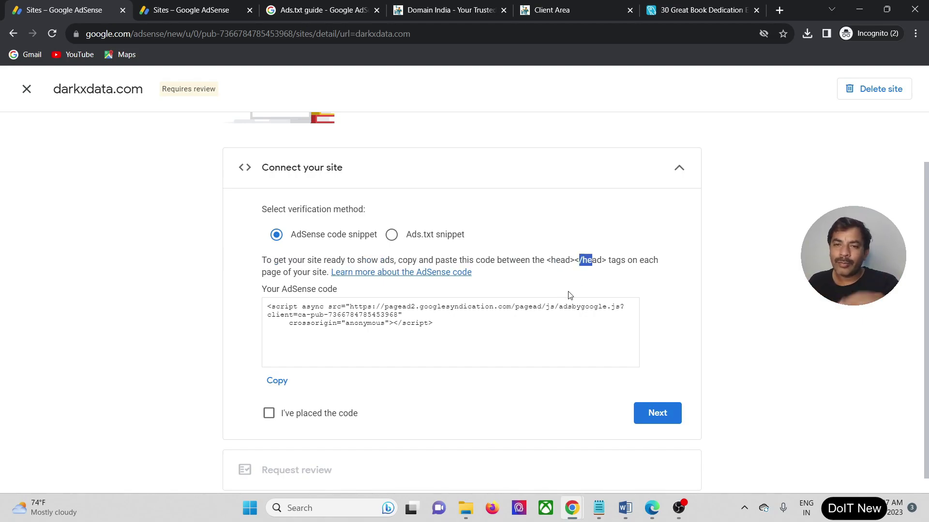
pyautogui.keyDown('ctrl'); pyautogui.click(425, 273); pyautogui.keyUp('ctrl')
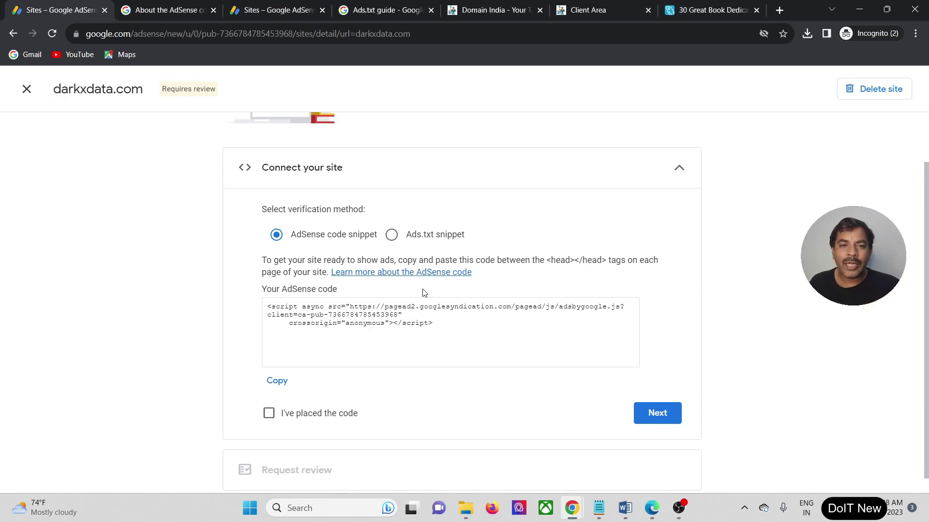
# Copy the full AdSense code snippet and open the index page from the public_html folder in Dreamweaver 8.
pyautogui.moveTo(432, 328); pyautogui.dragTo(273, 308)
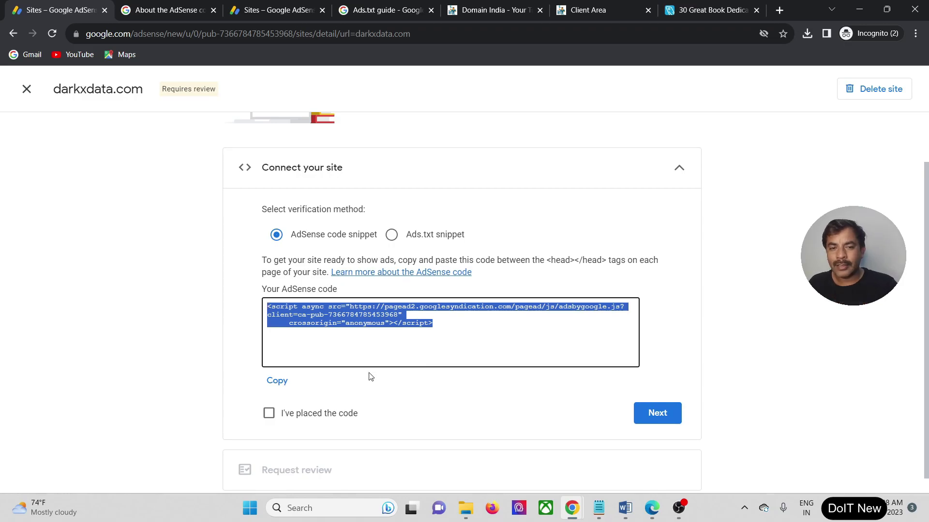
pyautogui.click(479, 504)
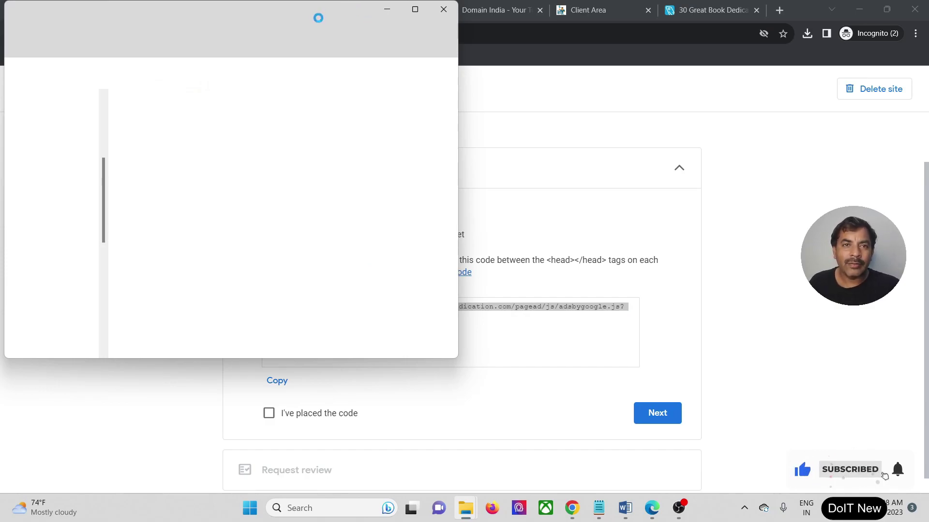
pyautogui.moveTo(317, 21); pyautogui.dragTo(570, 75)
pyautogui.scroll(-7, 473, 334)
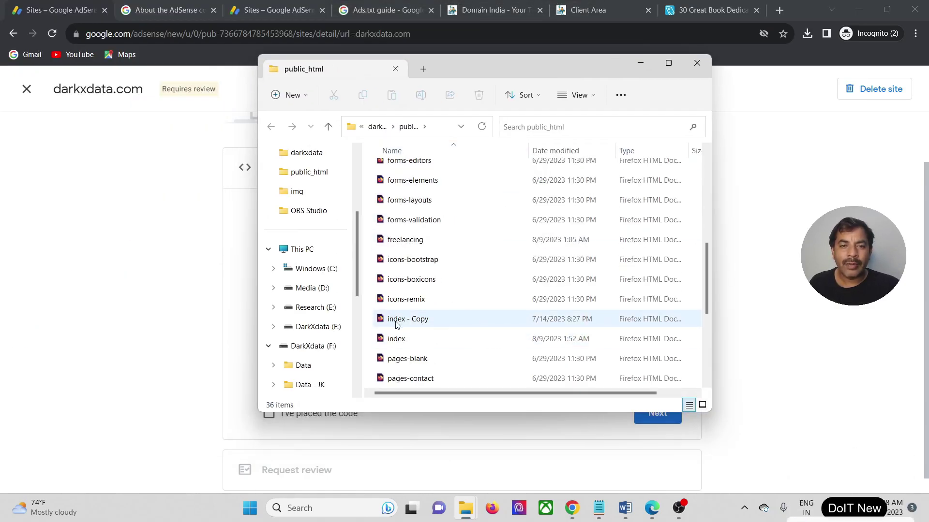
pyautogui.rightClick(391, 340)
pyautogui.moveTo(438, 227)
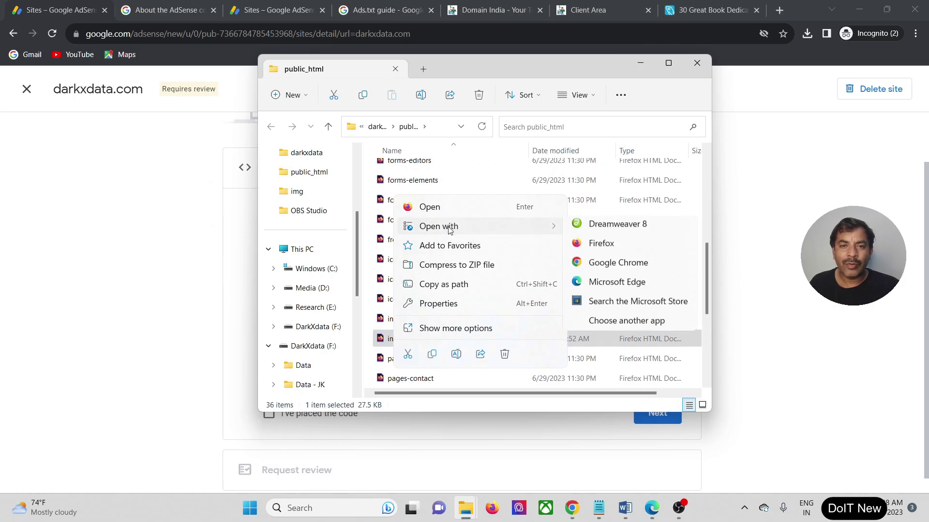
pyautogui.click(594, 231)
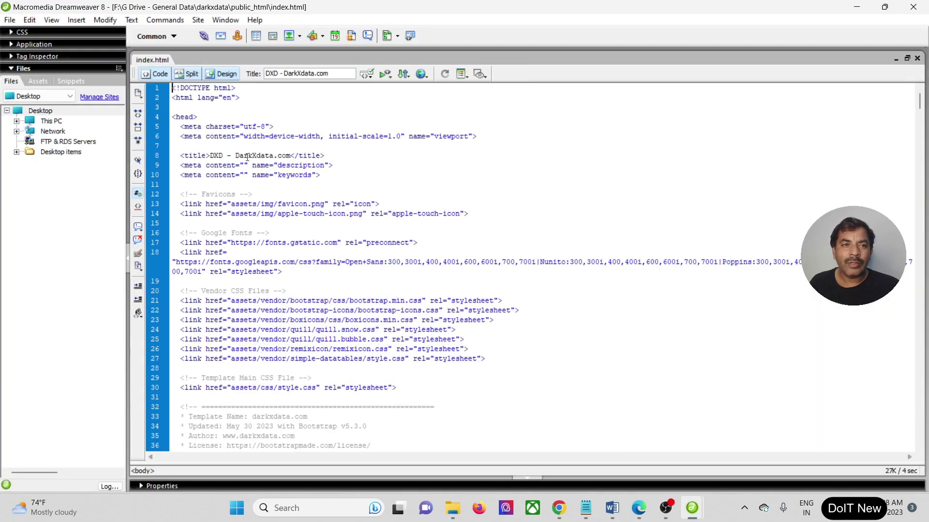
# Replace the script under the Google Adv Code comment in index.html's head with the copied AdSense code and copy the whole commented block.
pyautogui.click(179, 117)
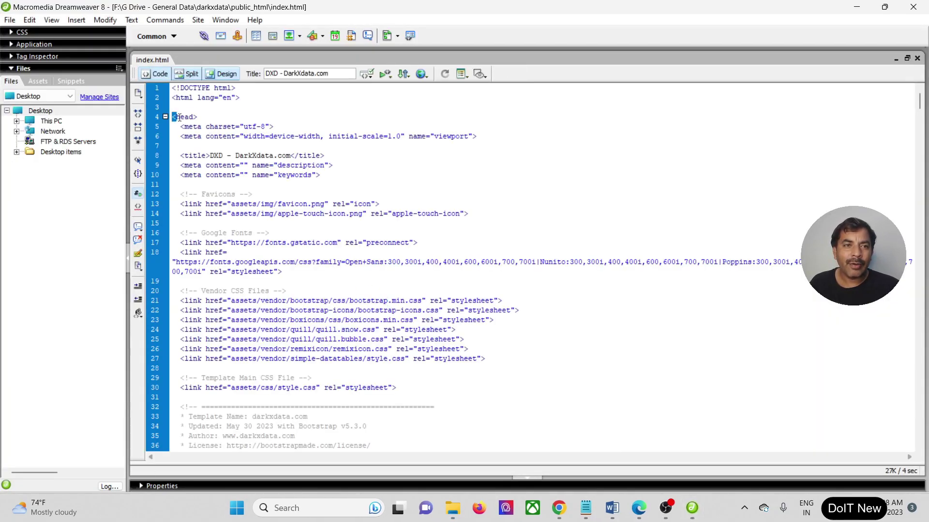
pyautogui.scroll(-3, 297, 354)
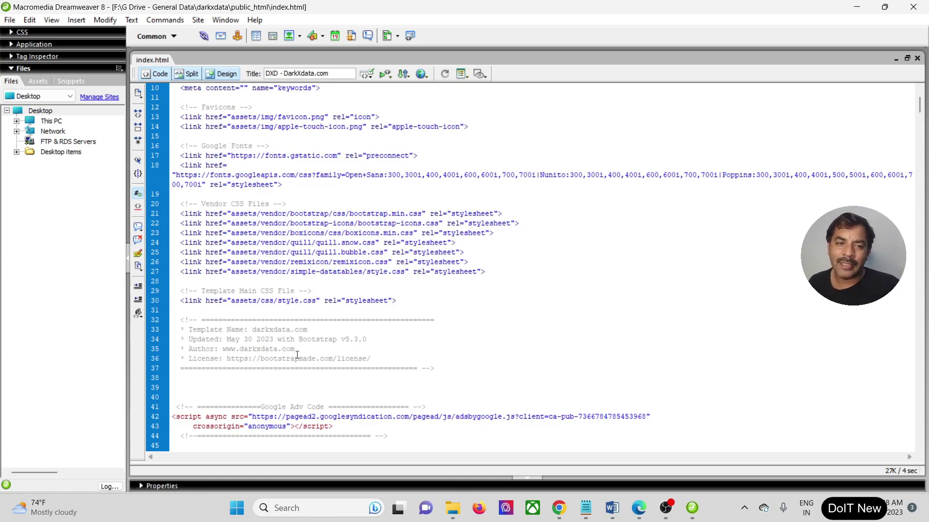
pyautogui.scroll(-3, 297, 355)
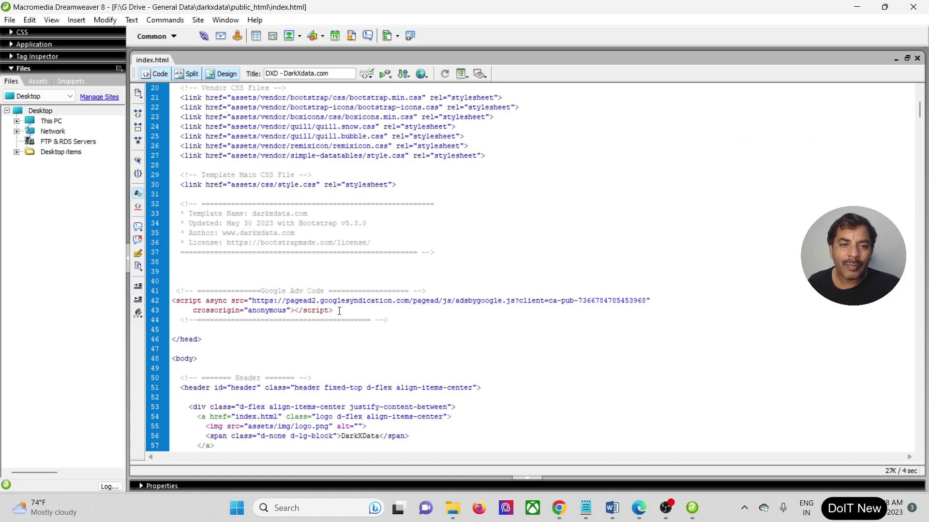
pyautogui.moveTo(339, 311); pyautogui.dragTo(234, 311)
pyautogui.click(355, 310)
pyautogui.press('Return')
pyautogui.press('Return')
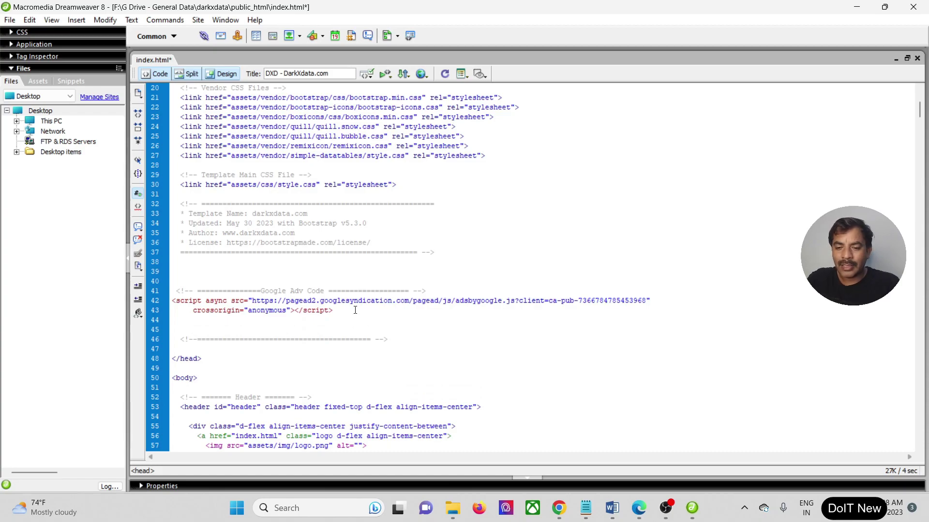
pyautogui.hotkey('ctrl', 'v')
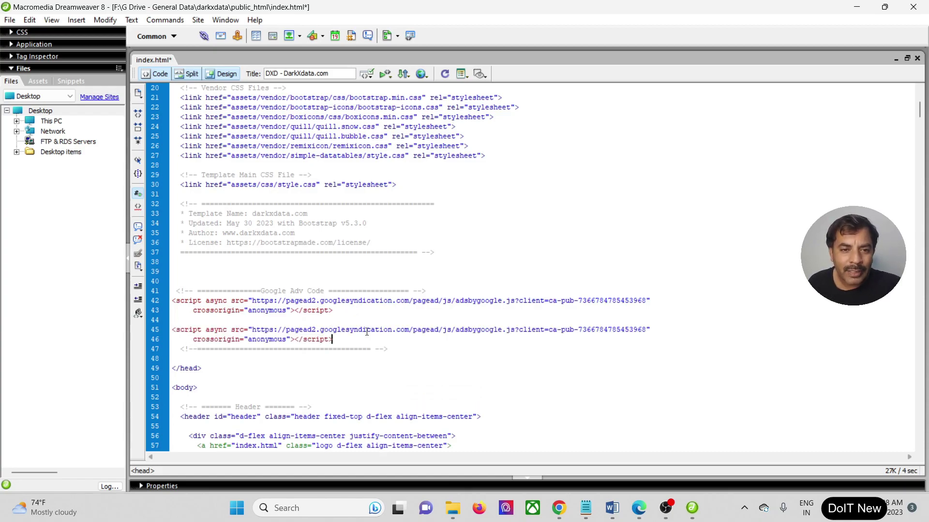
pyautogui.moveTo(335, 309); pyautogui.dragTo(165, 310)
pyautogui.press('BackSpace')
pyautogui.press('BackSpace')
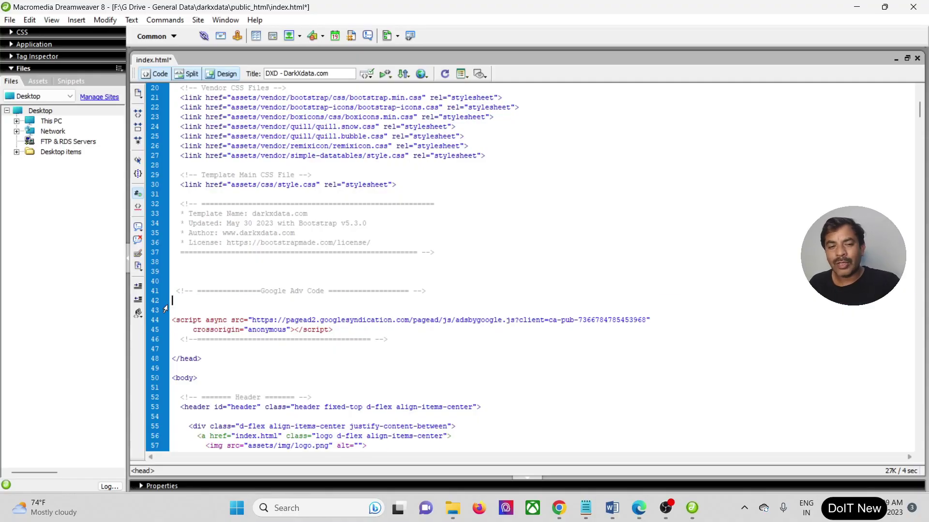
pyautogui.moveTo(393, 334); pyautogui.dragTo(175, 288)
pyautogui.hotkey('ctrl', 'c')
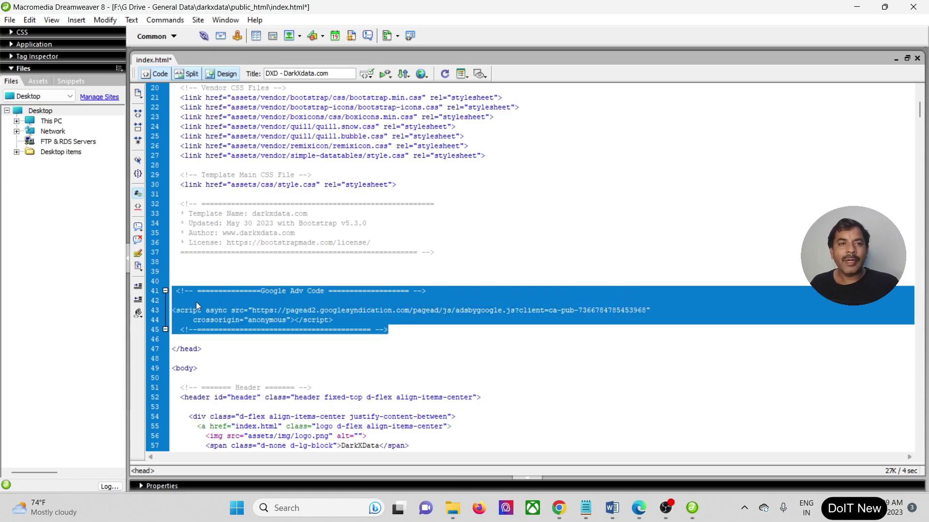
# Open doitnew, users-profile, utubeplatform, youtube_data, about_us and contact_us from the public_html folder together in Dreamweaver.
pyautogui.moveTo(452, 508)
pyautogui.click(501, 446)
pyautogui.scroll(-4, 440, 382)
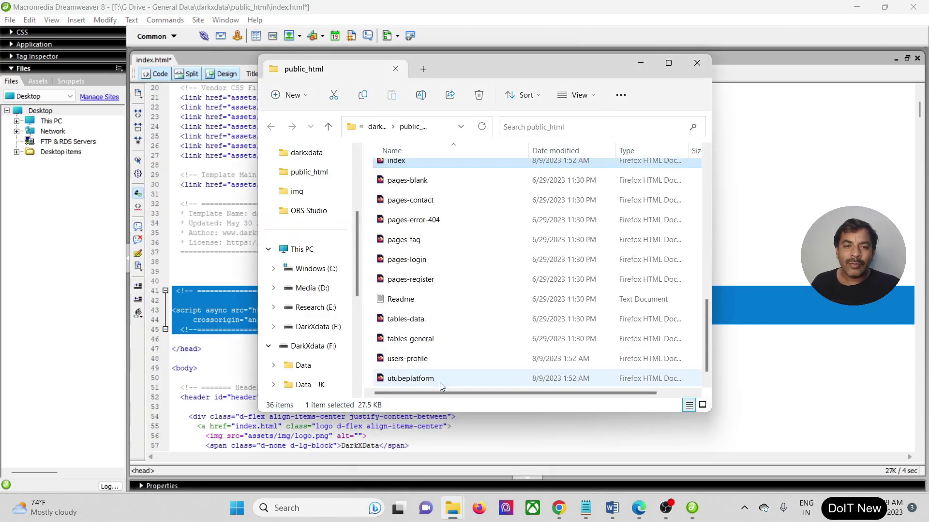
pyautogui.click(415, 381)
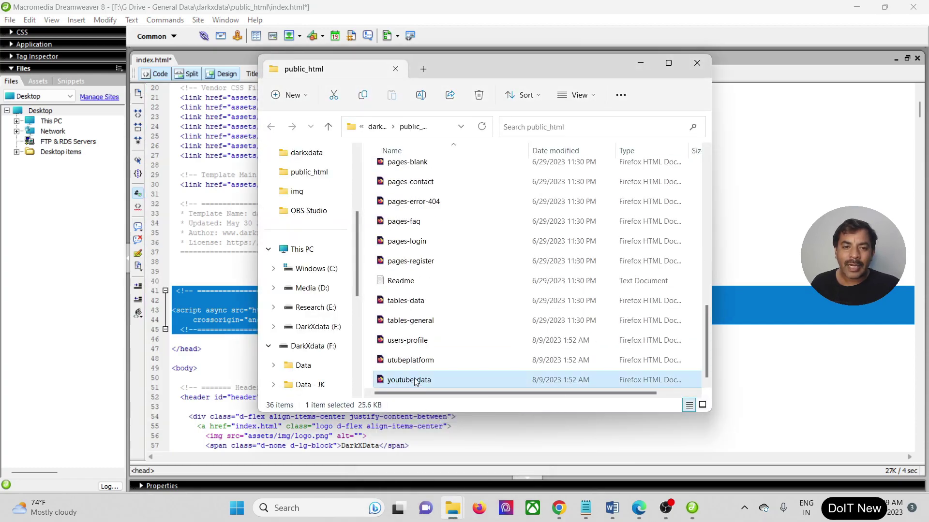
pyautogui.keyDown('shift'); pyautogui.click(404, 340); pyautogui.keyUp('shift')
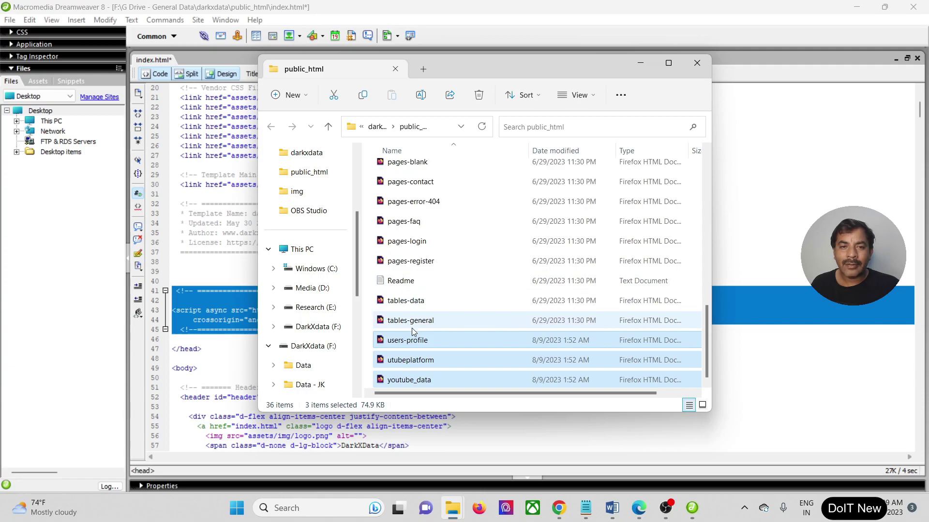
pyautogui.scroll(10, 411, 328)
pyautogui.keyDown('ctrl'); pyautogui.click(401, 230); pyautogui.keyUp('ctrl')
pyautogui.scroll(-1, 411, 309)
pyautogui.keyDown('ctrl'); pyautogui.click(422, 358); pyautogui.keyUp('ctrl')
pyautogui.scroll(-2, 421, 353)
pyautogui.keyDown('ctrl'); pyautogui.click(416, 259); pyautogui.keyUp('ctrl')
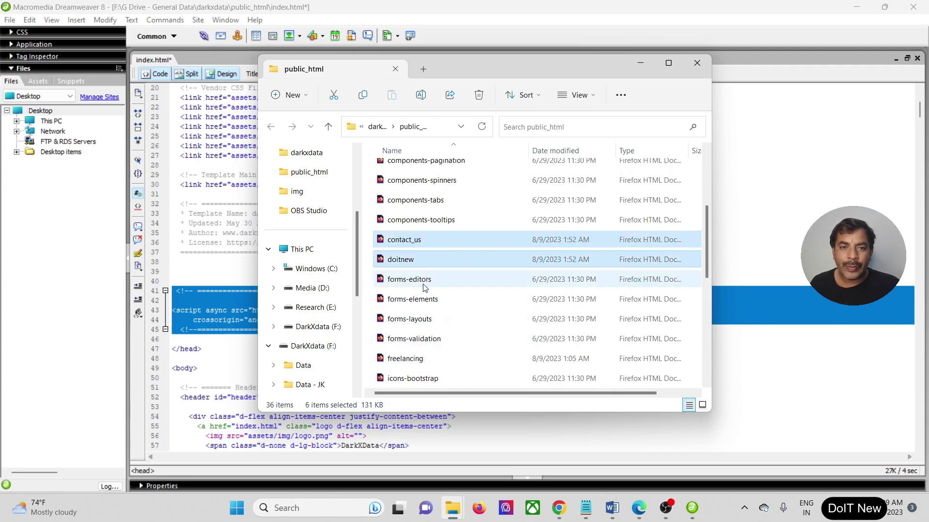
pyautogui.moveTo(404, 264); pyautogui.dragTo(194, 60)
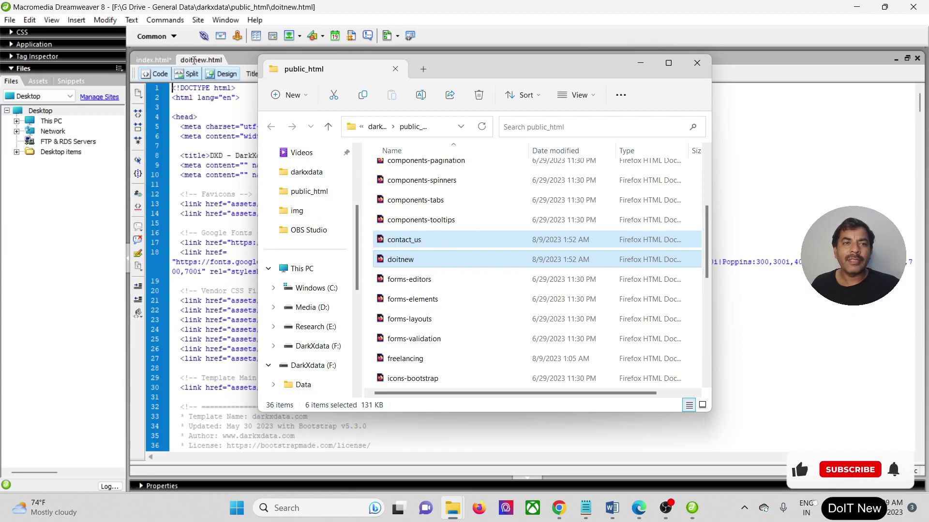
pyautogui.click(639, 64)
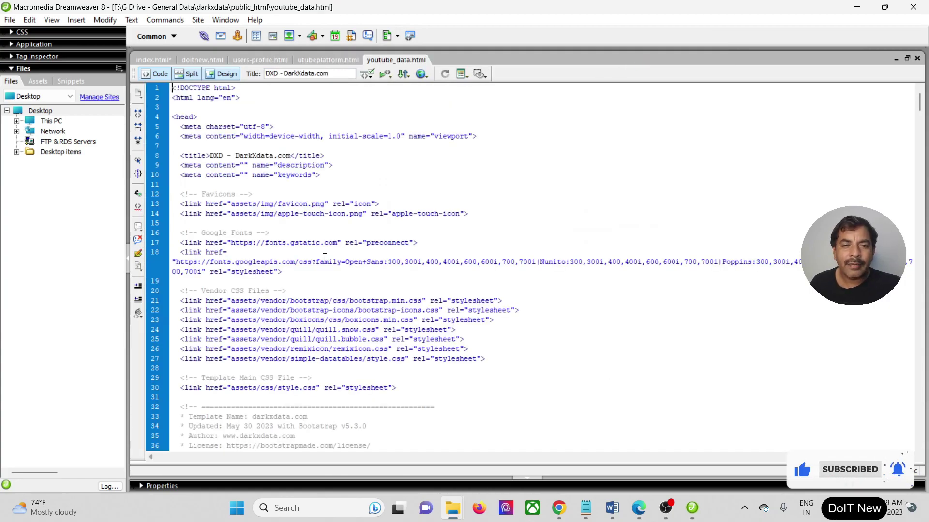
# Replace the Google Adv Code block in the head of contact_us.html with the copied block.
pyautogui.scroll(-5, 310, 281)
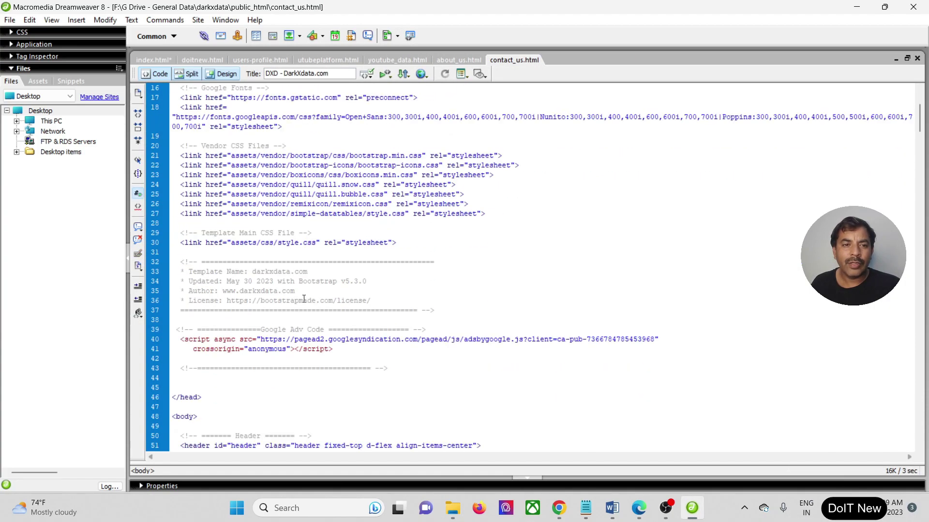
pyautogui.moveTo(333, 350); pyautogui.dragTo(175, 339)
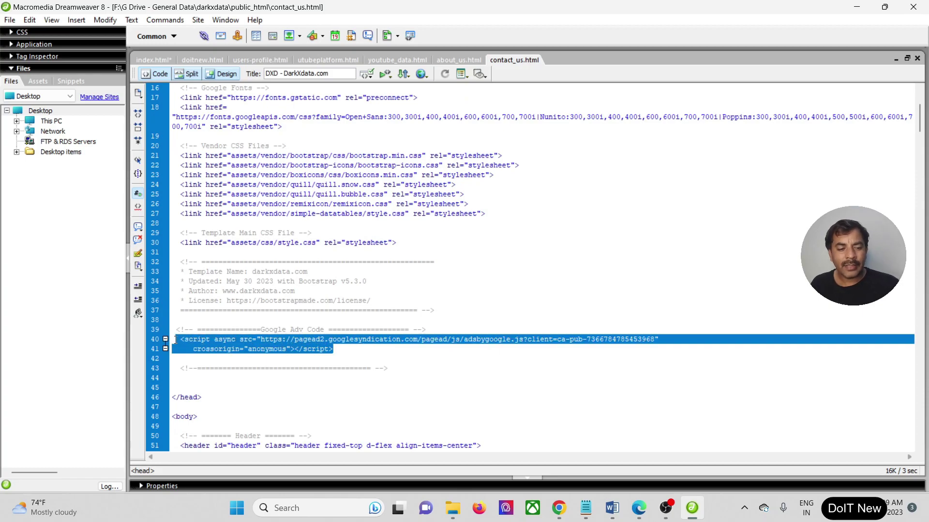
pyautogui.hotkey('ctrl', 'v')
pyautogui.hotkey('ctrl', 'Tab')
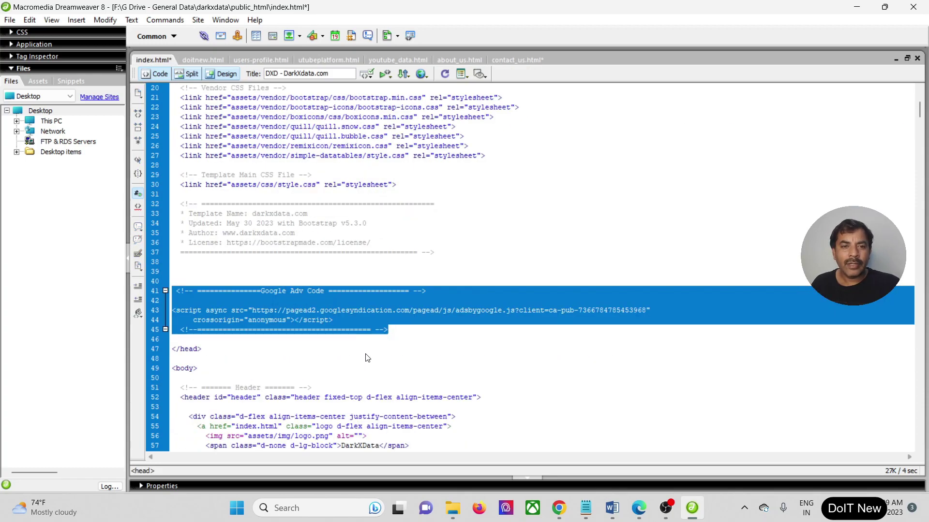
# Replace the Google Adv Code block in doitnew.html with the copied block, keeping it above the closing head tag.
pyautogui.click(203, 62)
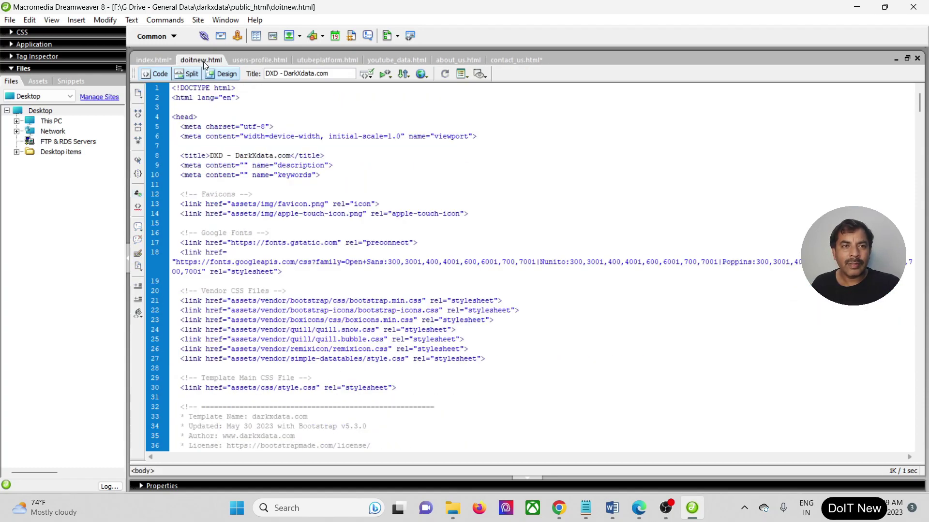
pyautogui.scroll(-10, 360, 385)
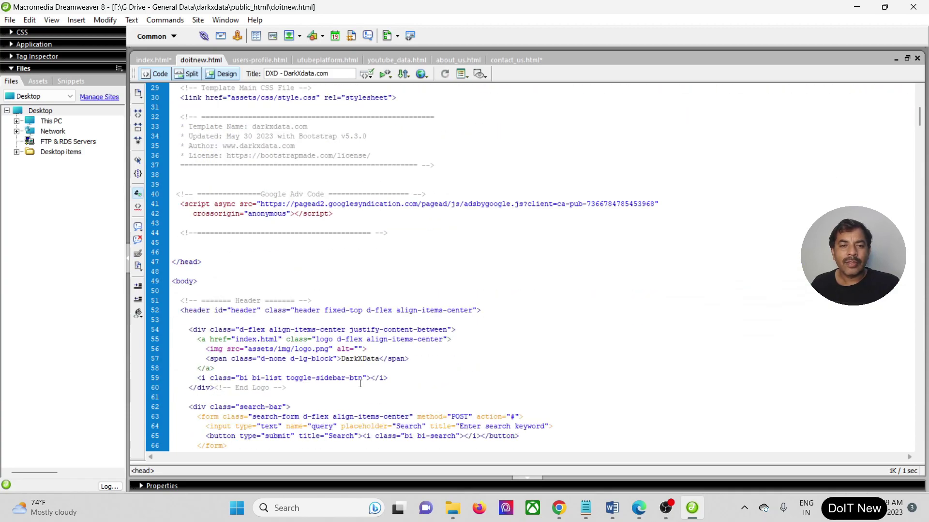
pyautogui.moveTo(402, 234); pyautogui.dragTo(124, 191)
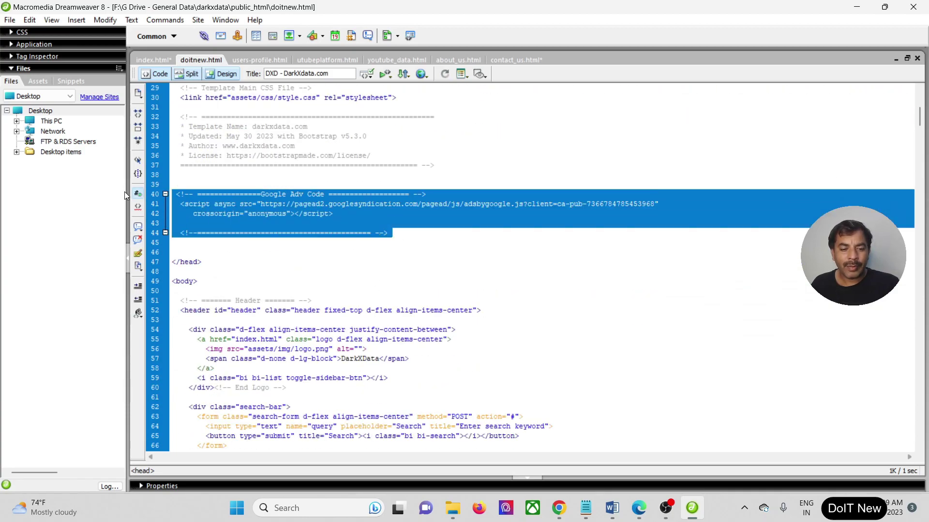
pyautogui.hotkey('ctrl', 'v')
pyautogui.moveTo(210, 263); pyautogui.dragTo(174, 267)
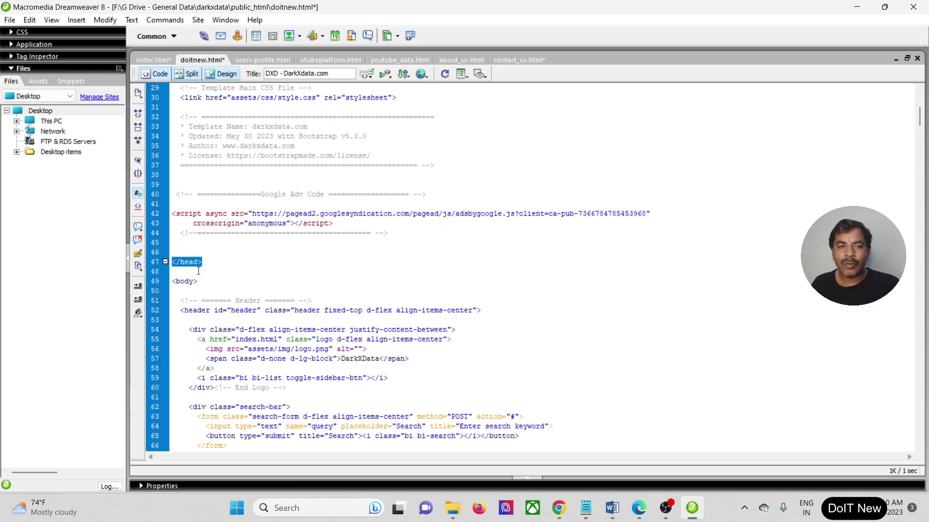
# Replace the Google Adv Code block in the head of users-profile.html with the copied block.
pyautogui.click(265, 60)
pyautogui.scroll(-9, 330, 356)
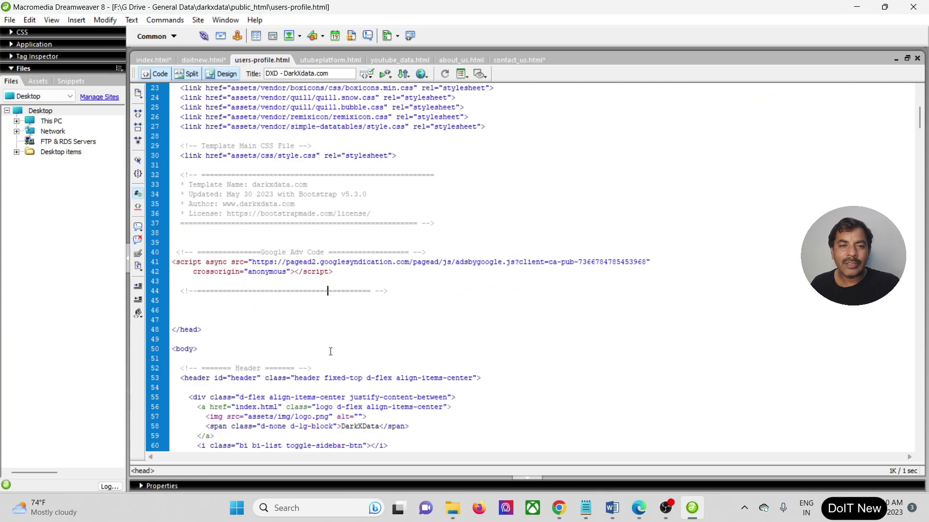
pyautogui.moveTo(405, 266); pyautogui.dragTo(164, 227)
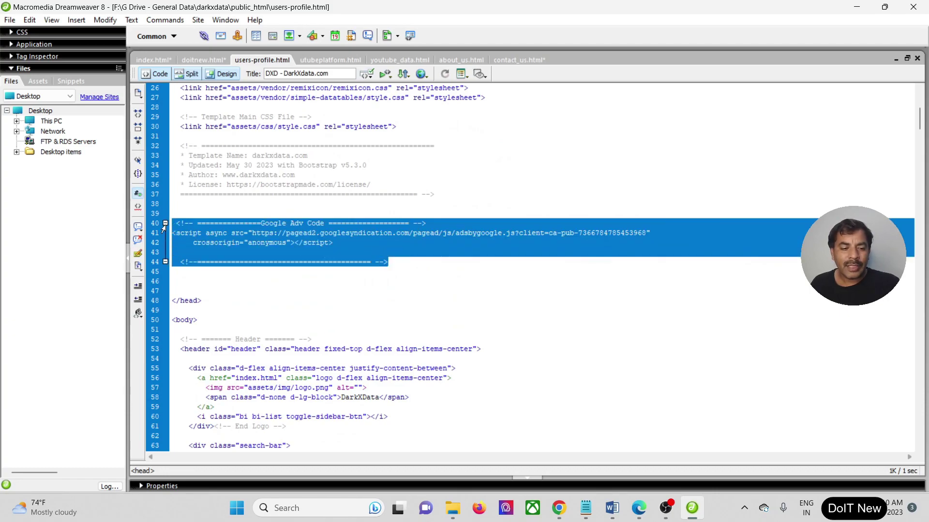
pyautogui.hotkey('ctrl', 'v')
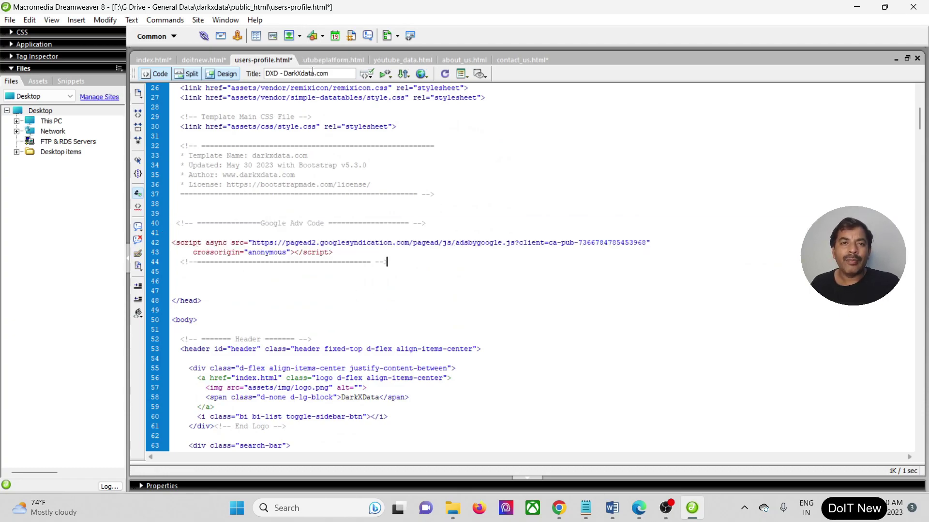
# Replace the Google Adv Code block in utubeplatform.html, including the blank lines above it, with the copied block.
pyautogui.click(333, 60)
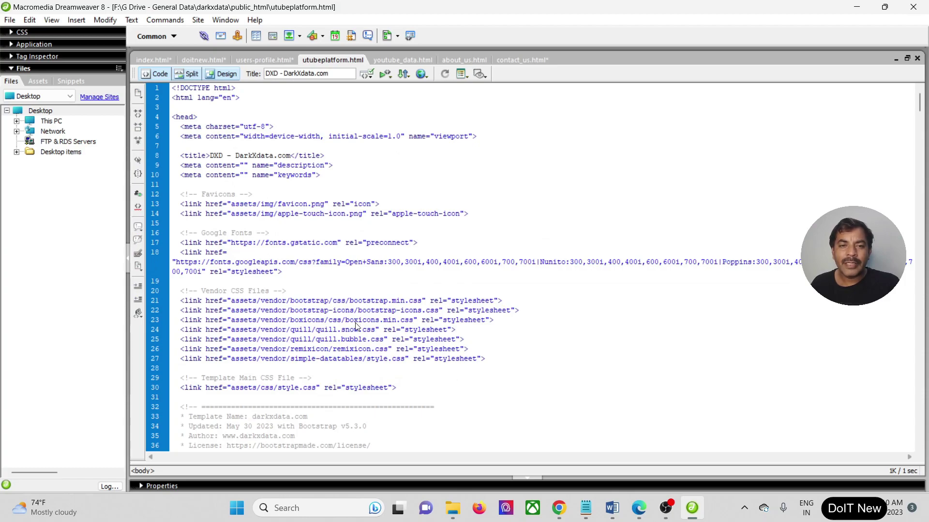
pyautogui.scroll(-9, 356, 325)
pyautogui.moveTo(388, 243); pyautogui.dragTo(193, 187)
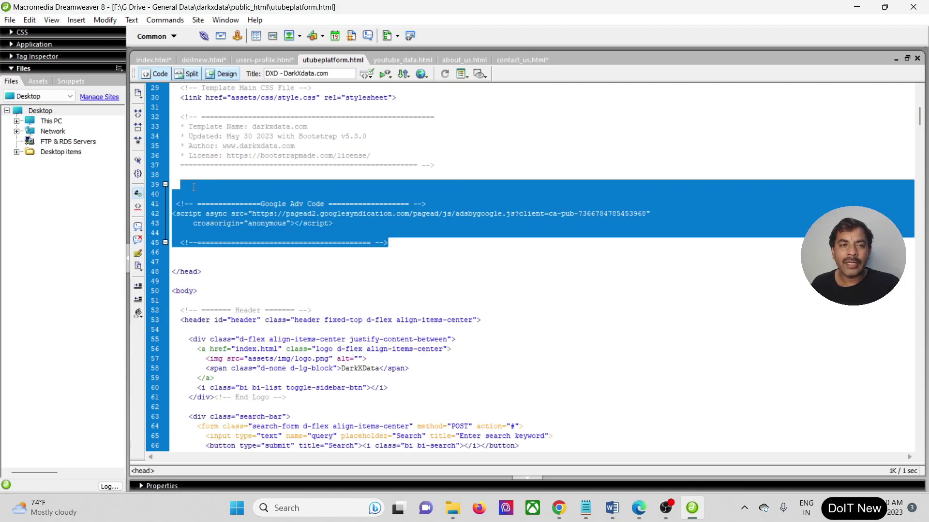
pyautogui.hotkey('ctrl', 'v')
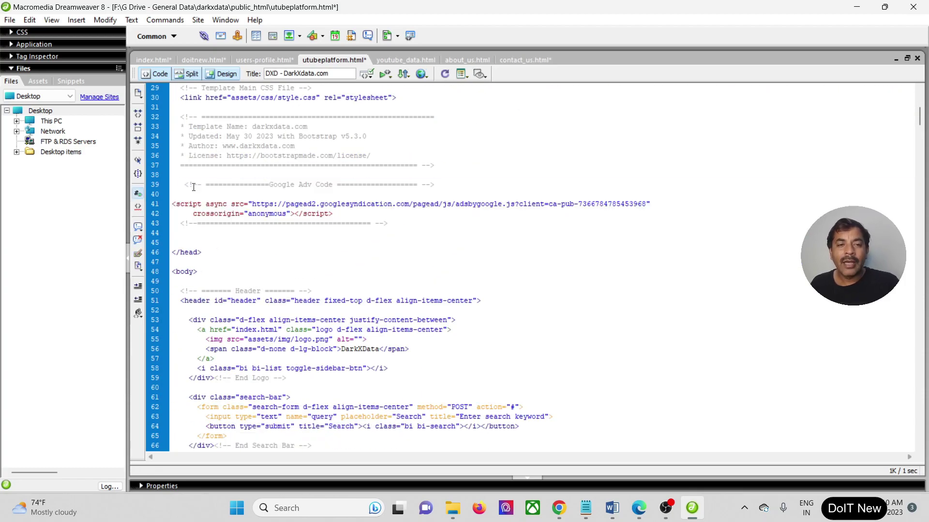
# Update the Google Adv Code block in youtube_data.html and about_us.html the same way and save all open pages.
pyautogui.click(410, 61)
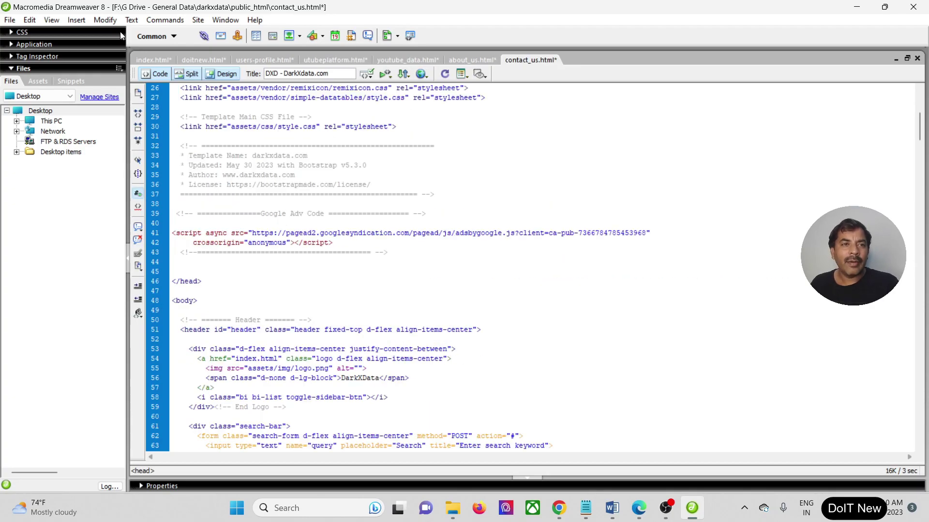
pyautogui.click(9, 20)
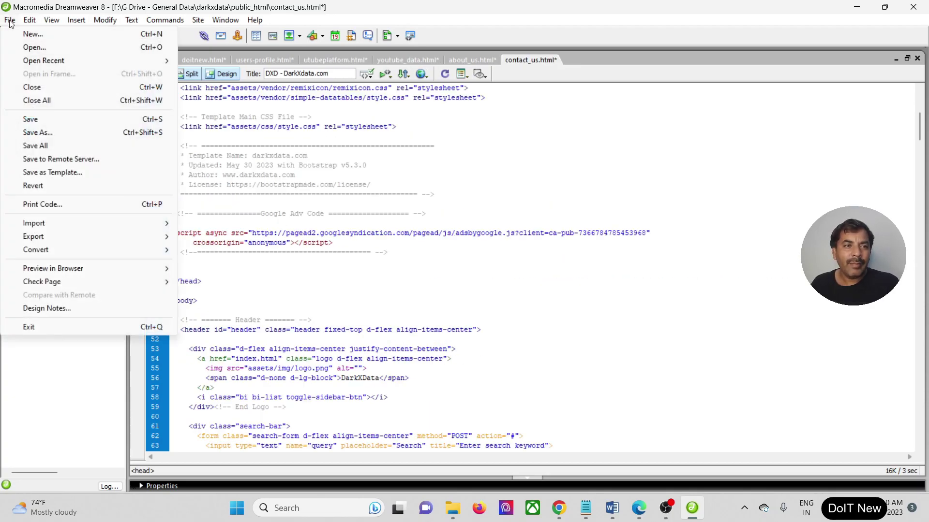
pyautogui.click(44, 146)
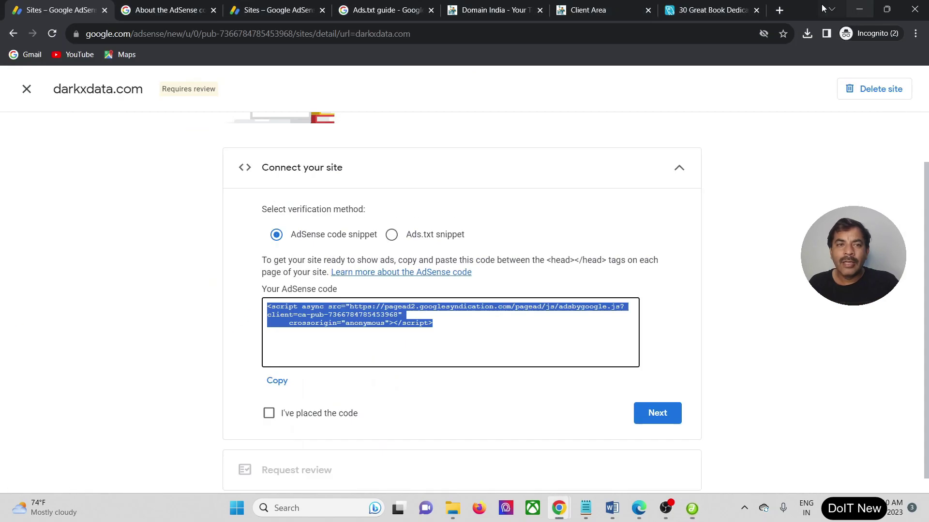
pyautogui.click(855, 9)
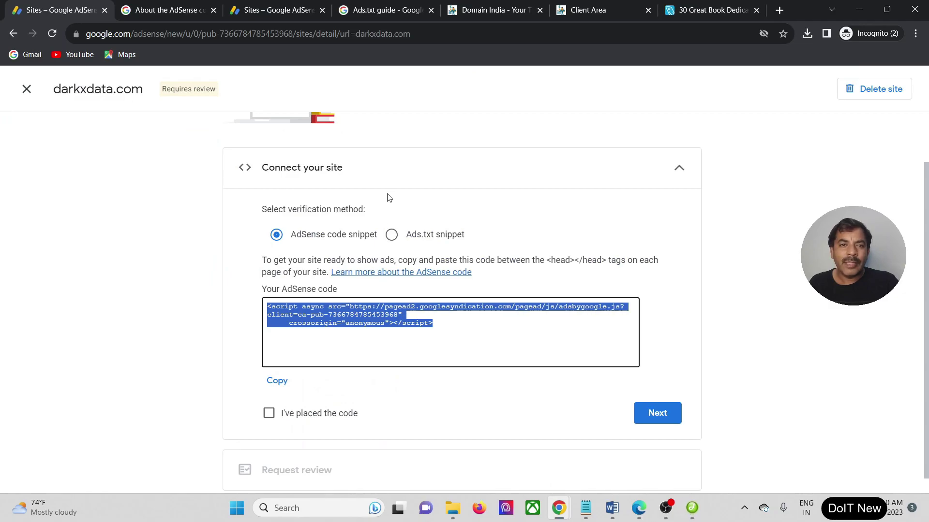
# Open the Domain India client area and show the details of the darkxdata.com web hosting package.
pyautogui.click(458, 333)
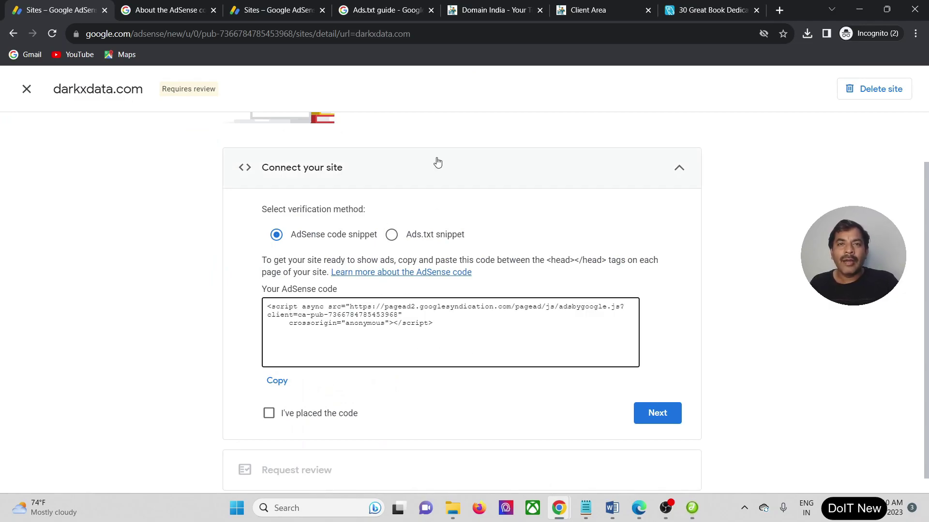
pyautogui.click(474, 11)
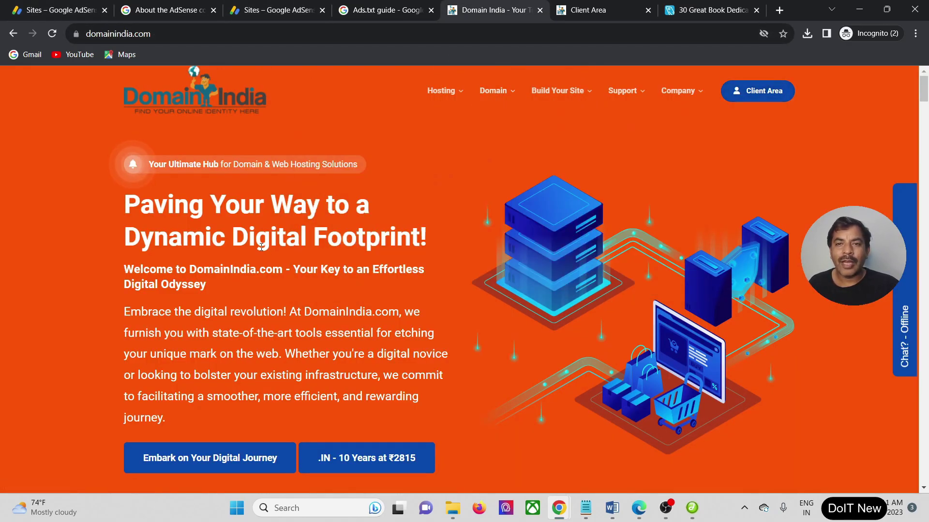
pyautogui.click(764, 93)
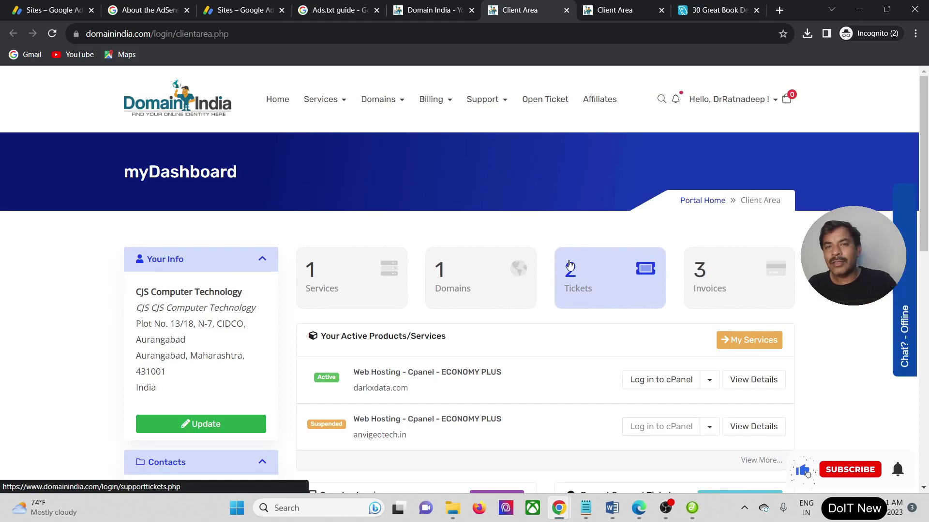
pyautogui.click(433, 10)
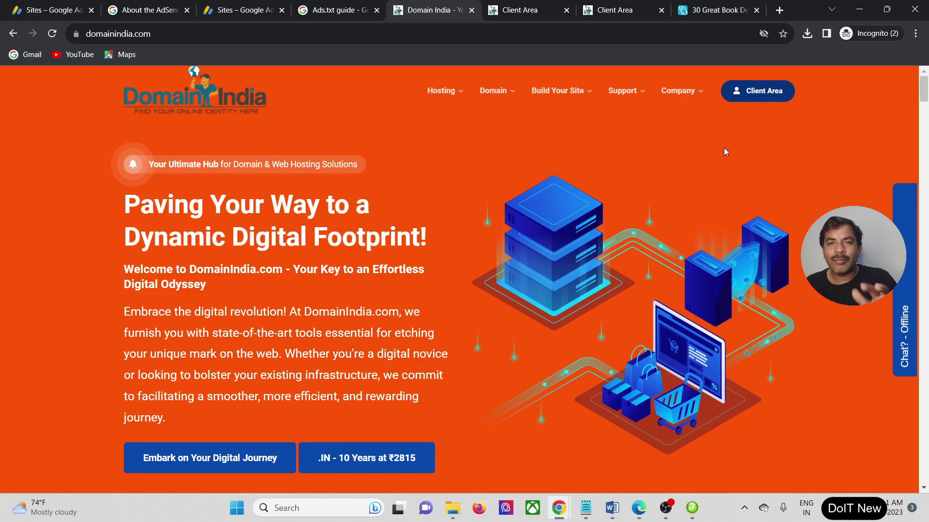
pyautogui.click(513, 14)
pyautogui.scroll(-4, 552, 433)
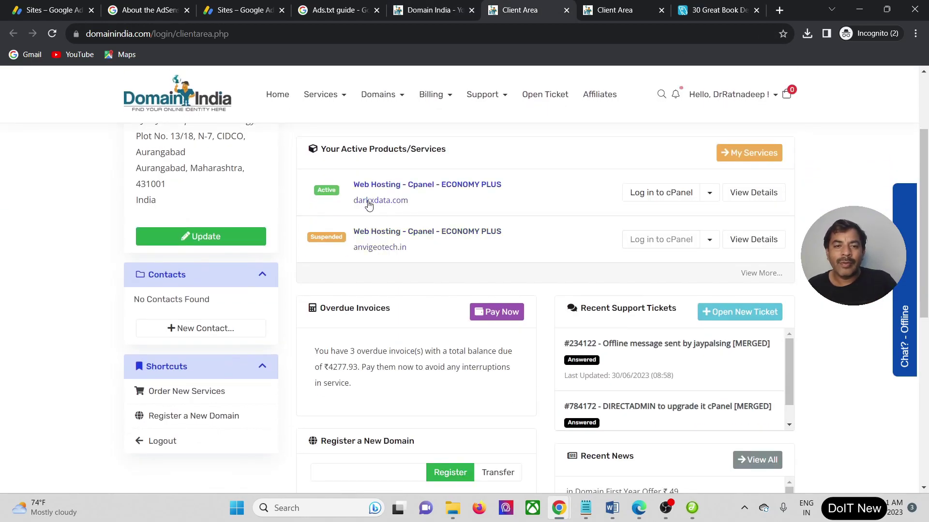
pyautogui.click(368, 203)
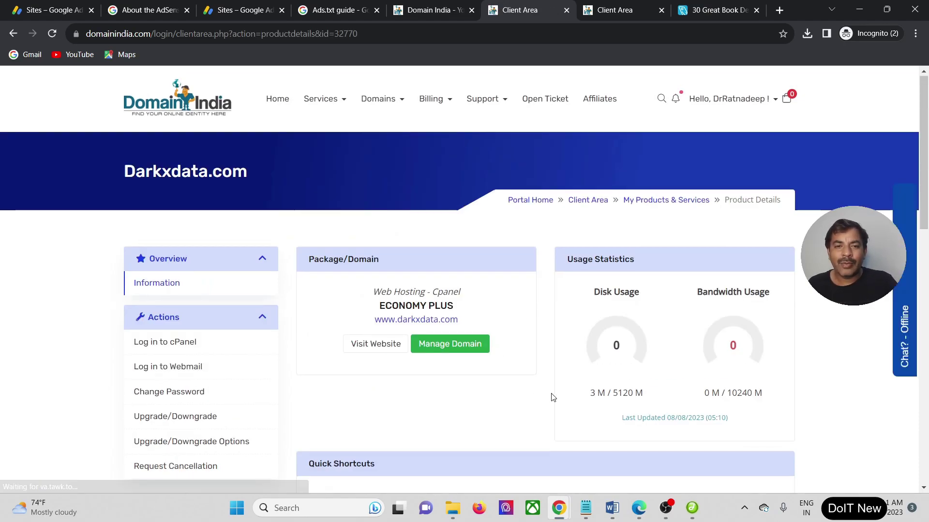
# Open the hosting package's File Manager and start a file upload into the public_html folder.
pyautogui.scroll(-9, 552, 396)
pyautogui.scroll(4, 728, 317)
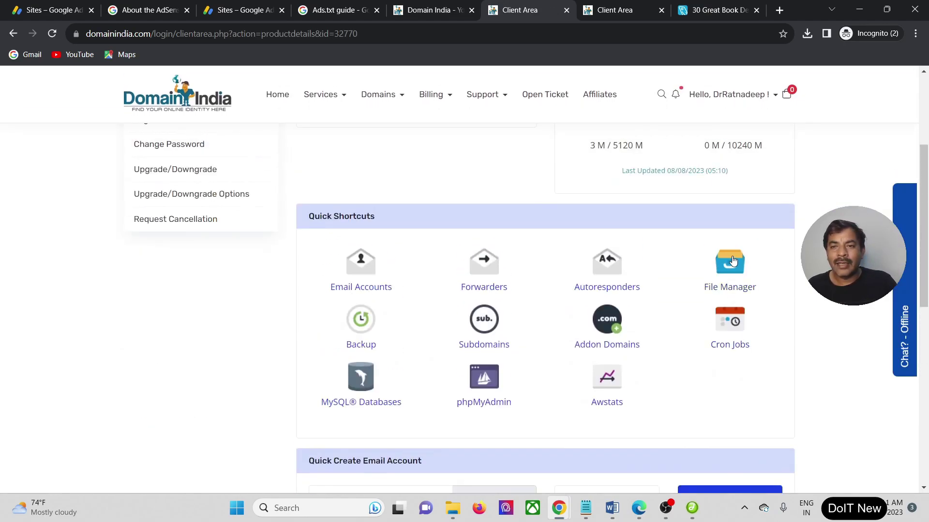
pyautogui.click(725, 289)
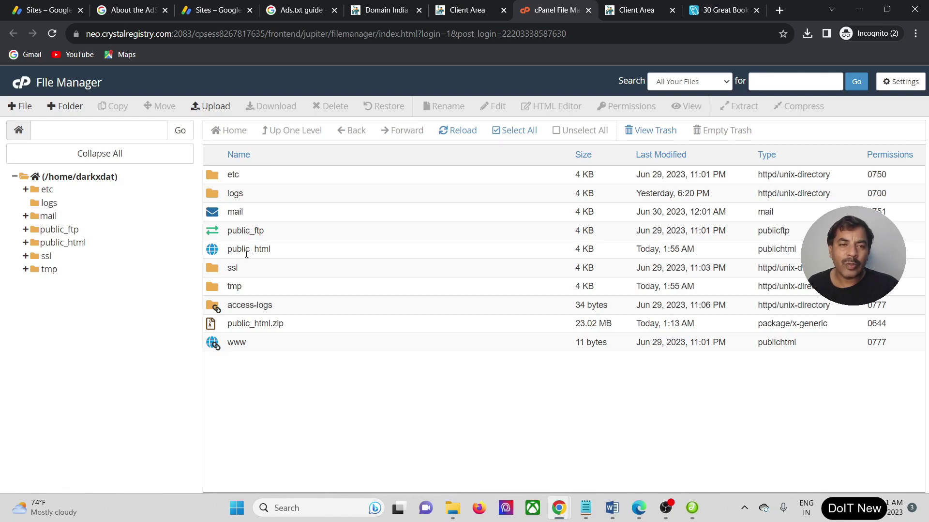
pyautogui.doubleClick(221, 256)
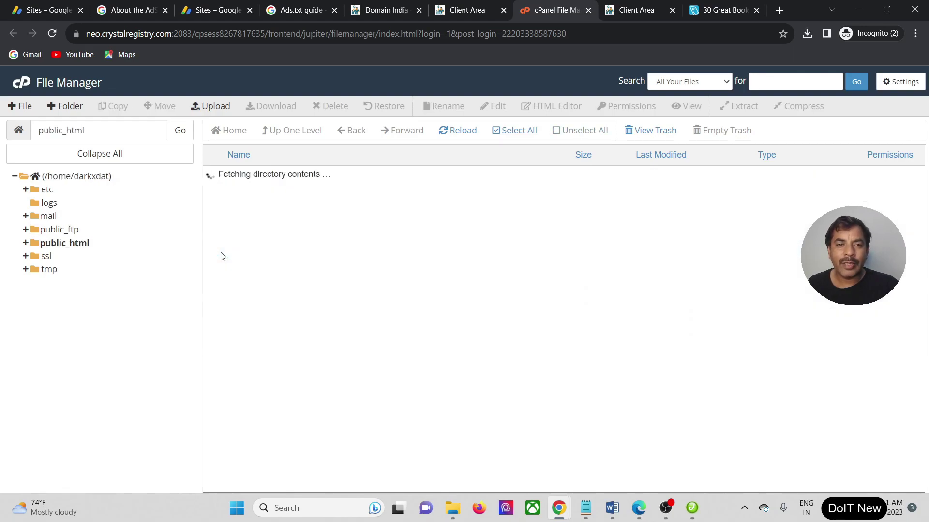
pyautogui.click(218, 111)
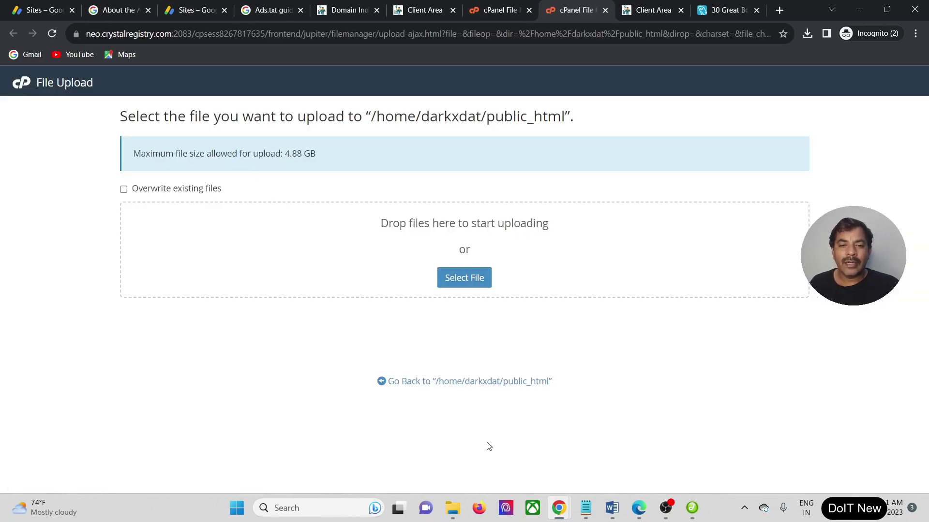
# Upload the local about_us, contact_us, doitnew, freelancing, index, users-profile, utubeplatform and youtube_data pages to public_html, overwriting the existing files.
pyautogui.moveTo(457, 513)
pyautogui.click(505, 470)
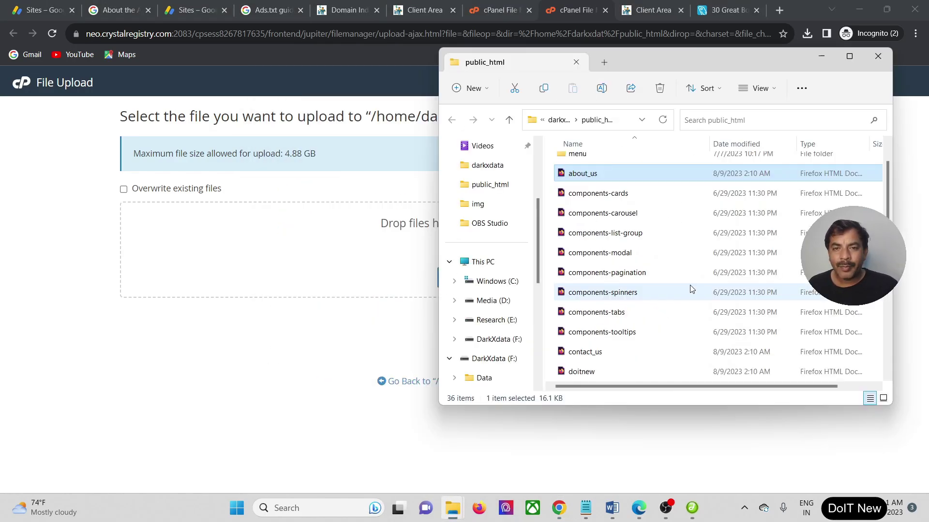
pyautogui.keyDown('ctrl'); pyautogui.click(596, 354); pyautogui.keyUp('ctrl')
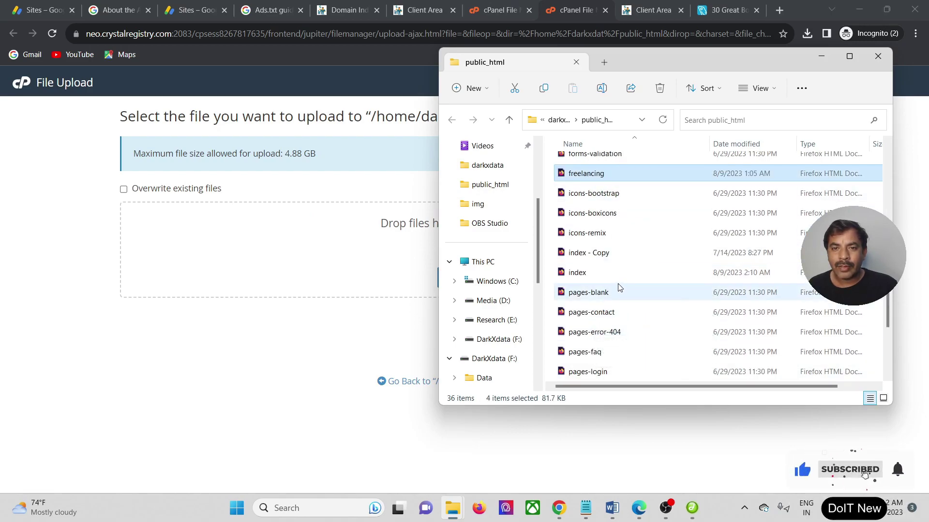
pyautogui.scroll(-3, 607, 281)
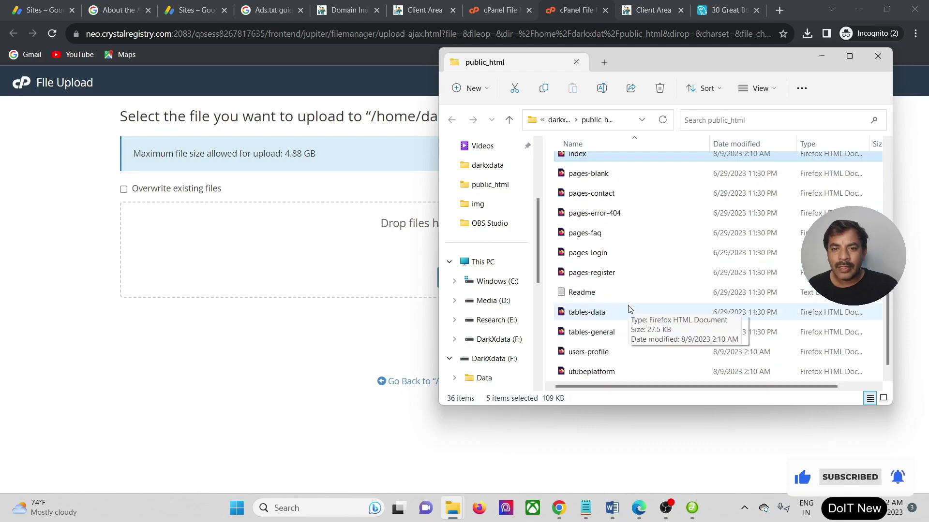
pyautogui.keyDown('ctrl'); pyautogui.click(598, 339); pyautogui.keyUp('ctrl')
pyautogui.keyDown('ctrl'); pyautogui.click(599, 339); pyautogui.keyUp('ctrl')
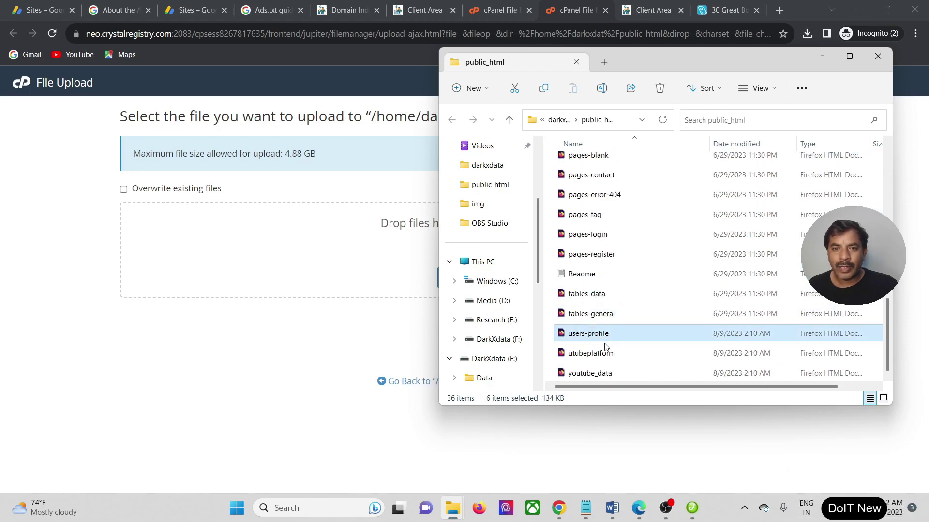
pyautogui.keyDown('ctrl'); pyautogui.click(606, 354); pyautogui.keyUp('ctrl')
pyautogui.keyDown('ctrl'); pyautogui.click(604, 375); pyautogui.keyUp('ctrl')
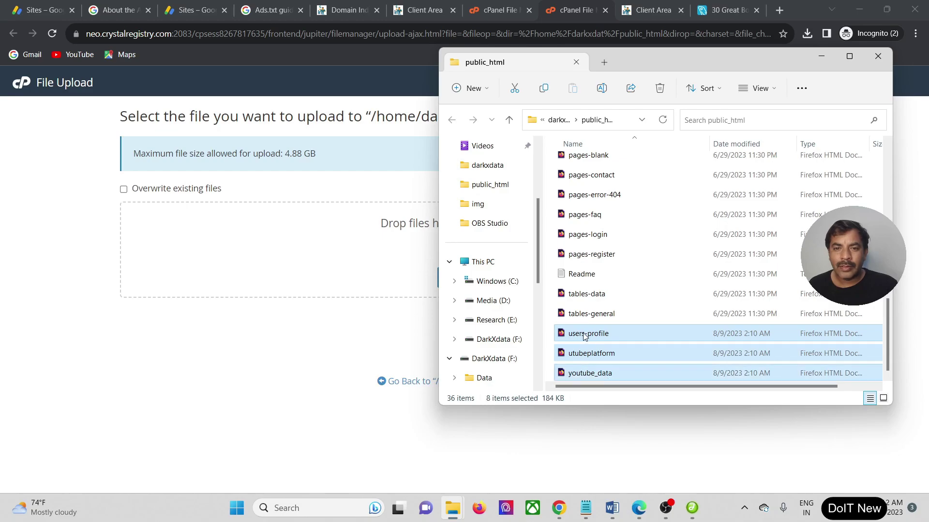
pyautogui.moveTo(585, 337); pyautogui.dragTo(347, 228)
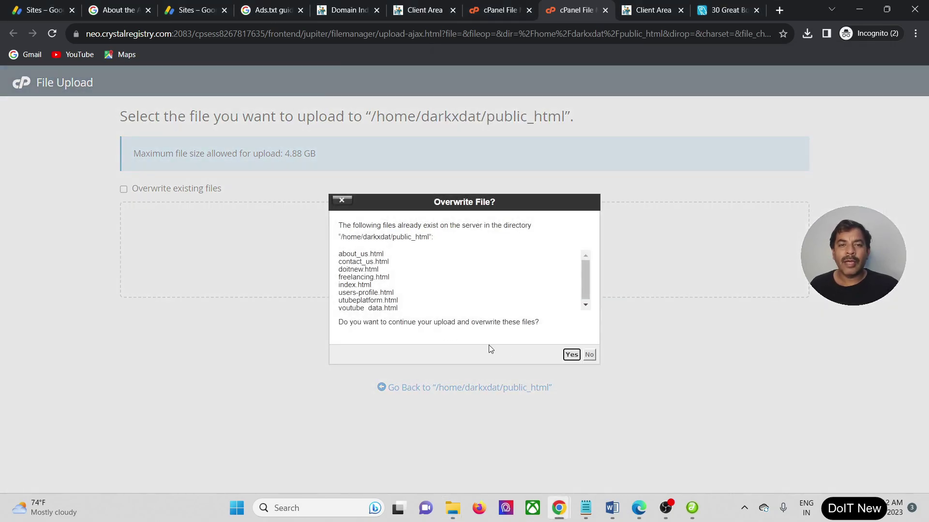
pyautogui.click(570, 355)
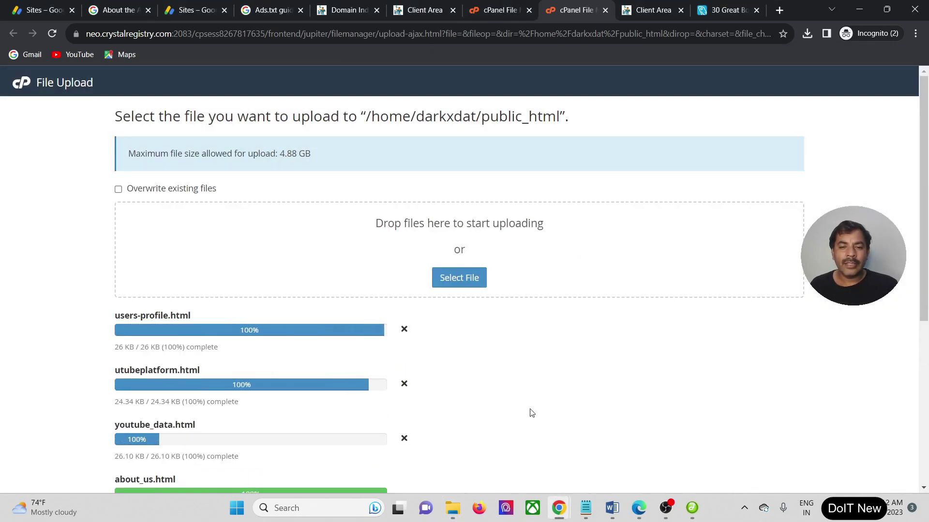
# Switch to Dreamweaver and open freelancing.html from the local public_html folder for editing.
pyautogui.click(692, 508)
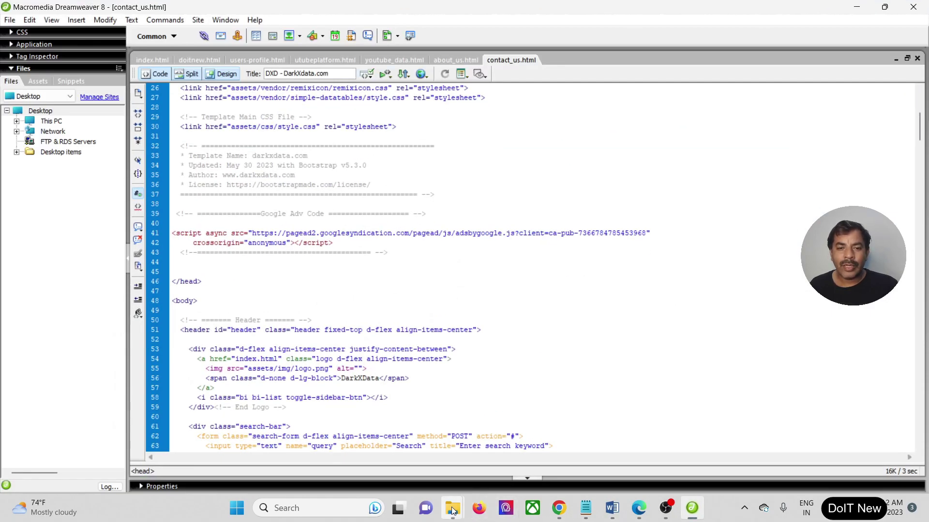
pyautogui.moveTo(452, 508)
pyautogui.click(498, 437)
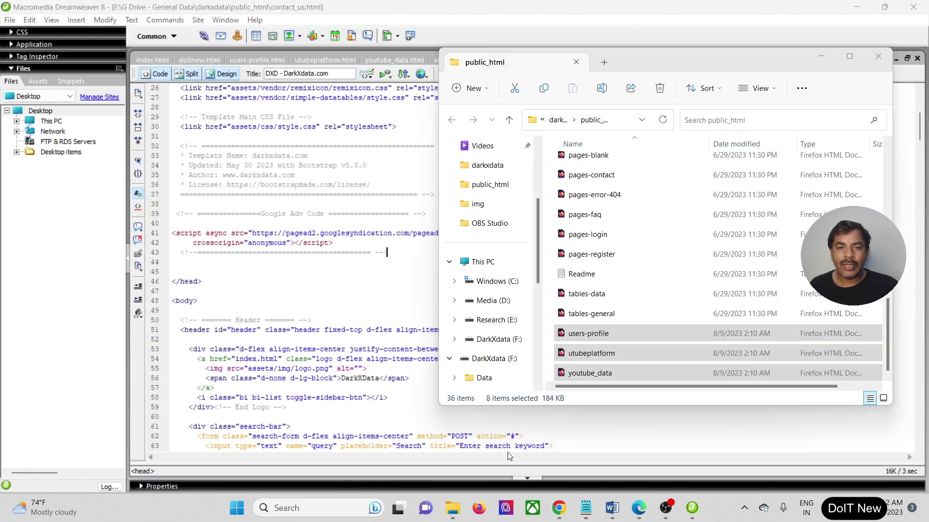
pyautogui.click(594, 334)
pyautogui.moveTo(594, 338); pyautogui.dragTo(320, 87)
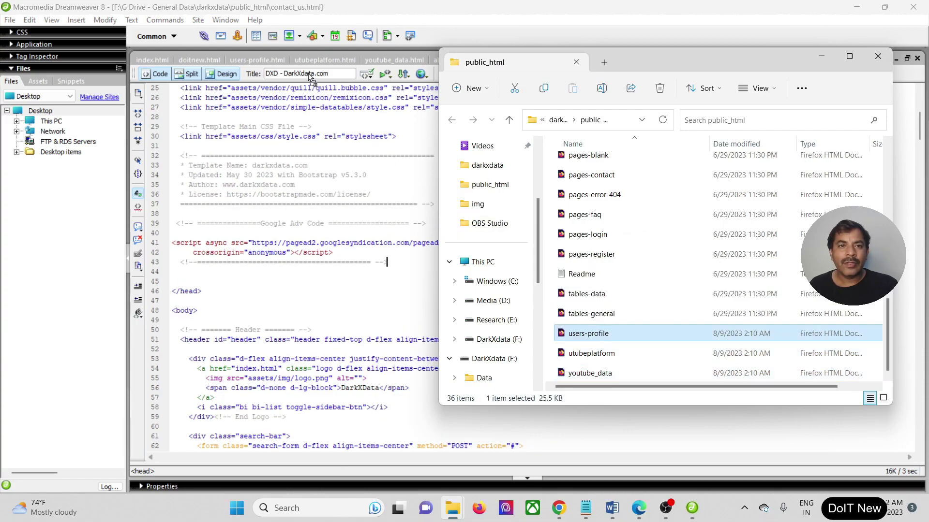
pyautogui.click(626, 294)
pyautogui.scroll(4, 609, 290)
pyautogui.moveTo(597, 264); pyautogui.dragTo(713, 68)
pyautogui.click(574, 61)
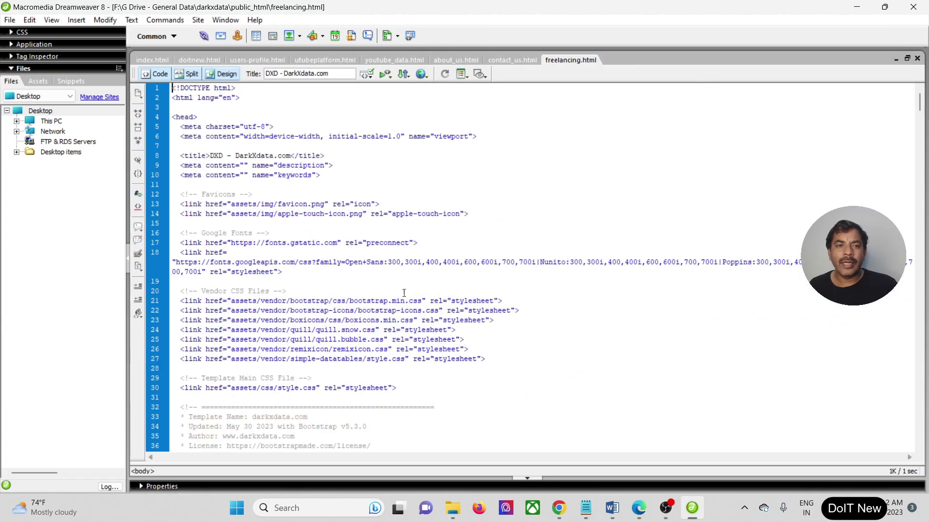
# Paste the copied Google Adv Code block above the closing head tag of freelancing.html, then save the page and close Dreamweaver.
pyautogui.scroll(-7, 409, 299)
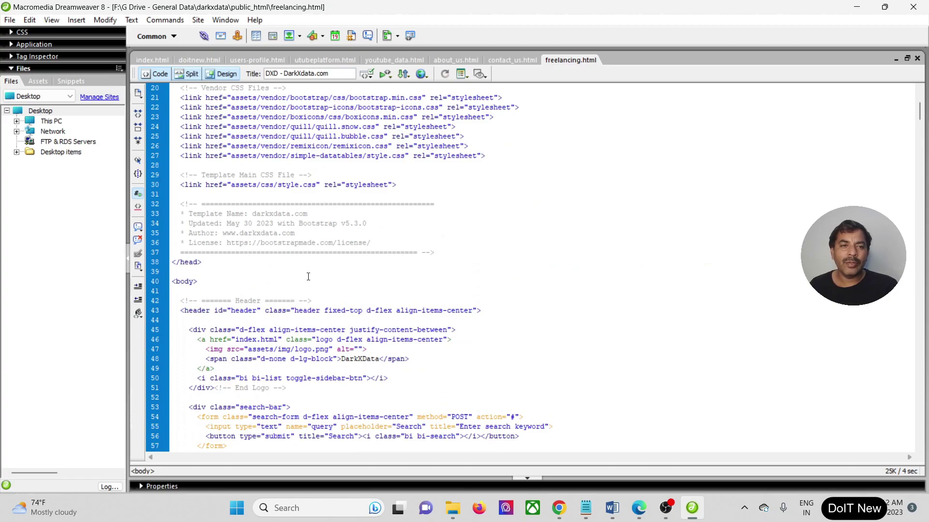
pyautogui.press('Return')
pyautogui.press('Return')
pyautogui.press('Return')
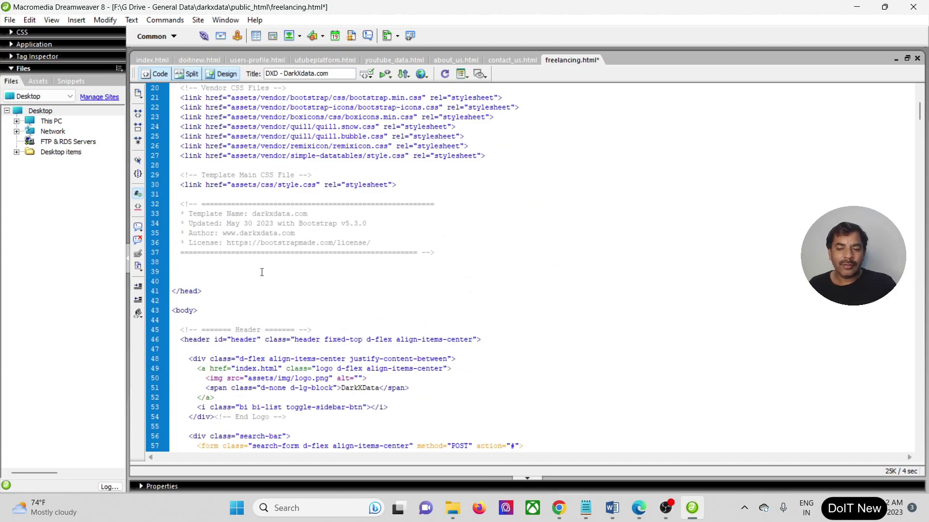
pyautogui.hotkey('ctrl', 'v')
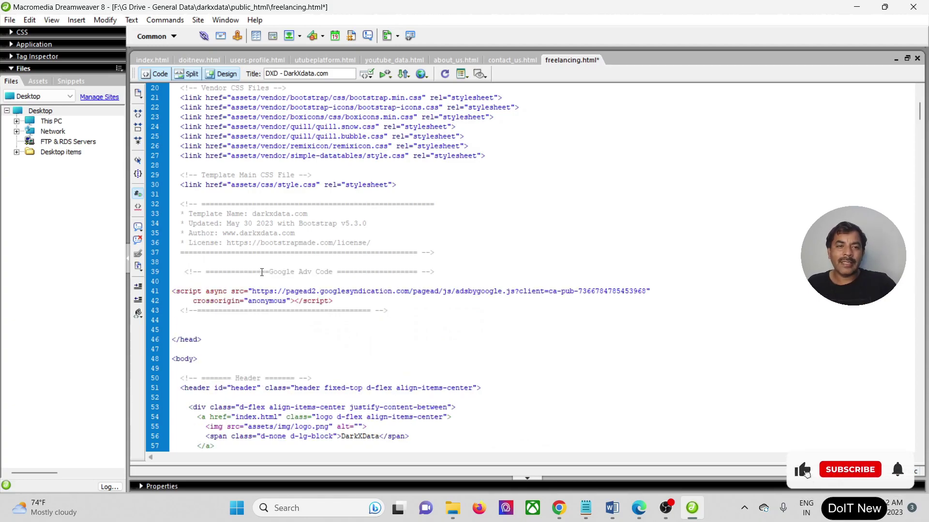
pyautogui.moveTo(445, 271); pyautogui.dragTo(216, 268)
pyautogui.click(194, 273)
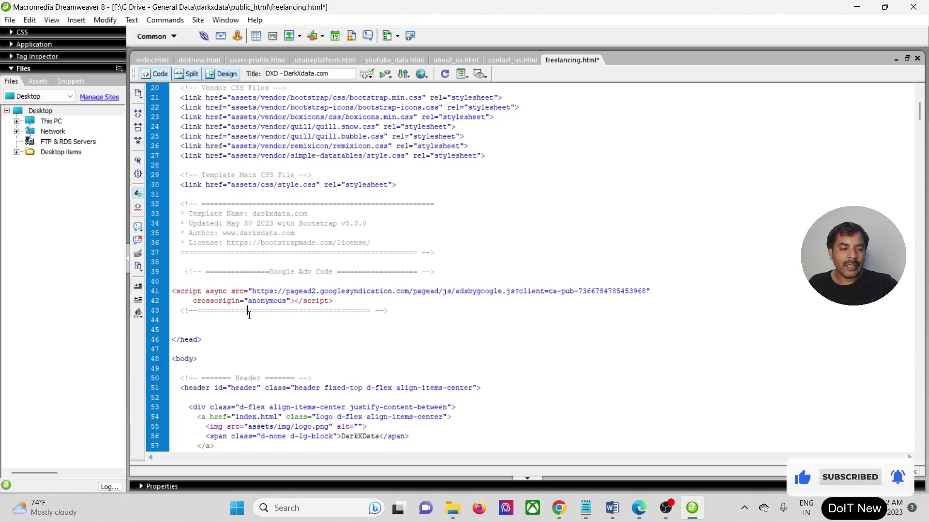
pyautogui.hotkey('ctrl', 's')
pyautogui.click(914, 7)
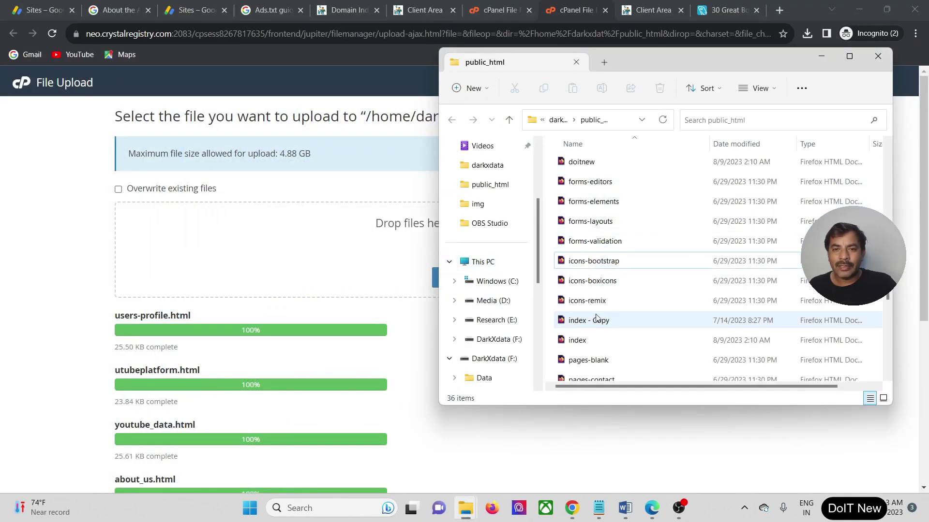
# Upload the edited freelancing.html to public_html on the server, overwriting the existing file.
pyautogui.click(593, 300)
pyautogui.scroll(-5, 591, 303)
pyautogui.moveTo(581, 372); pyautogui.dragTo(348, 263)
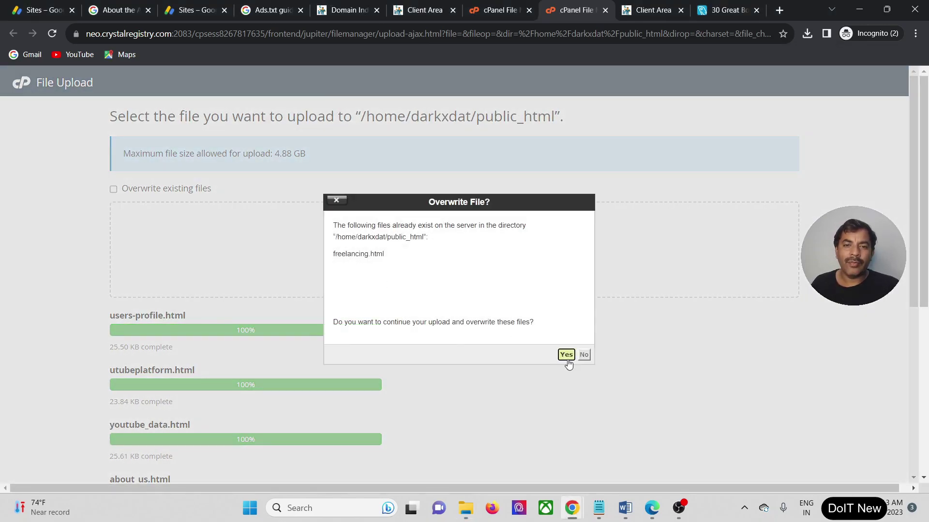
pyautogui.click(566, 356)
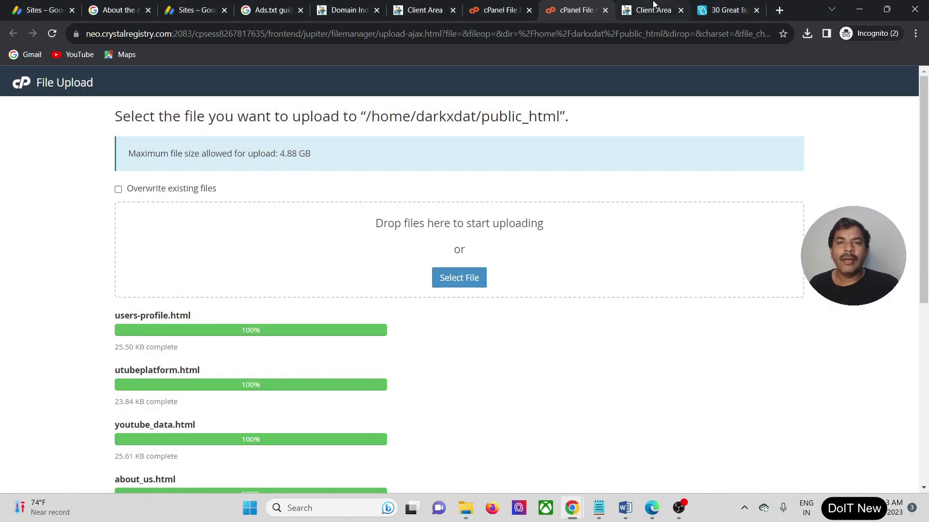
# Close the spare Client Area page and the finished upload page, and reload the public_html listing in File Manager.
pyautogui.click(680, 10)
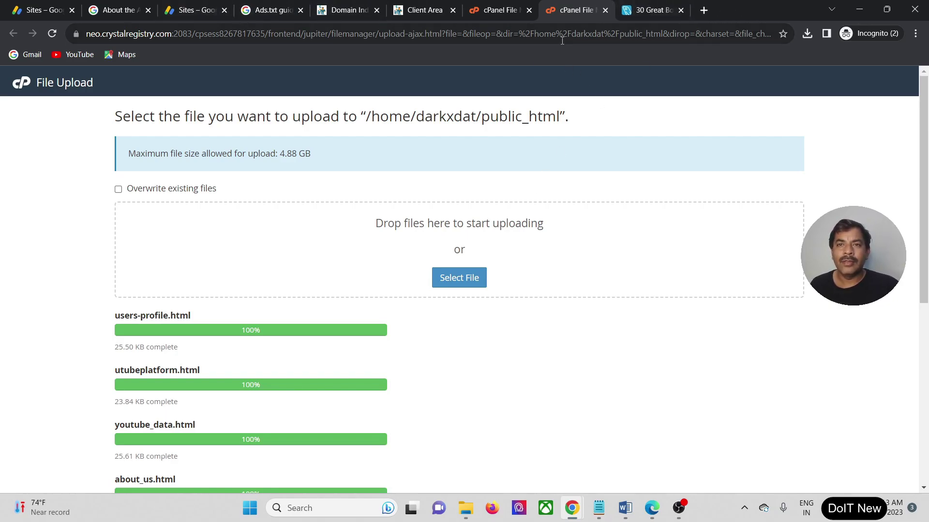
pyautogui.click(605, 10)
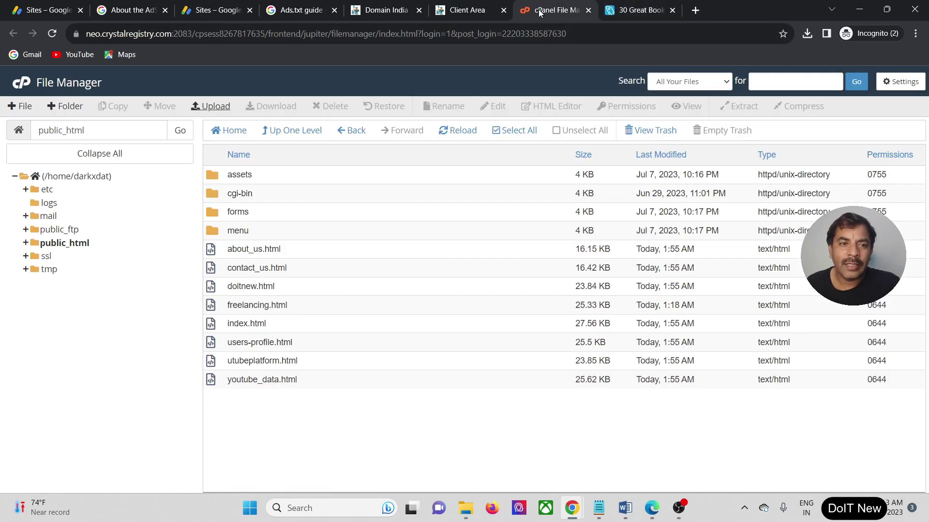
pyautogui.click(450, 131)
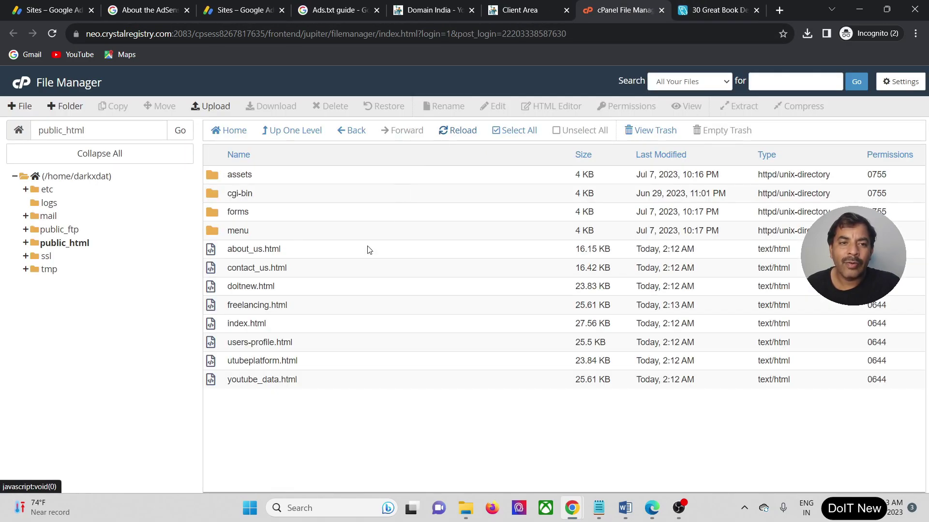
# Switch to Edge, refresh the live darkxdata.com profile page, and check the Home and Tips for YouTubers pages.
pyautogui.click(652, 508)
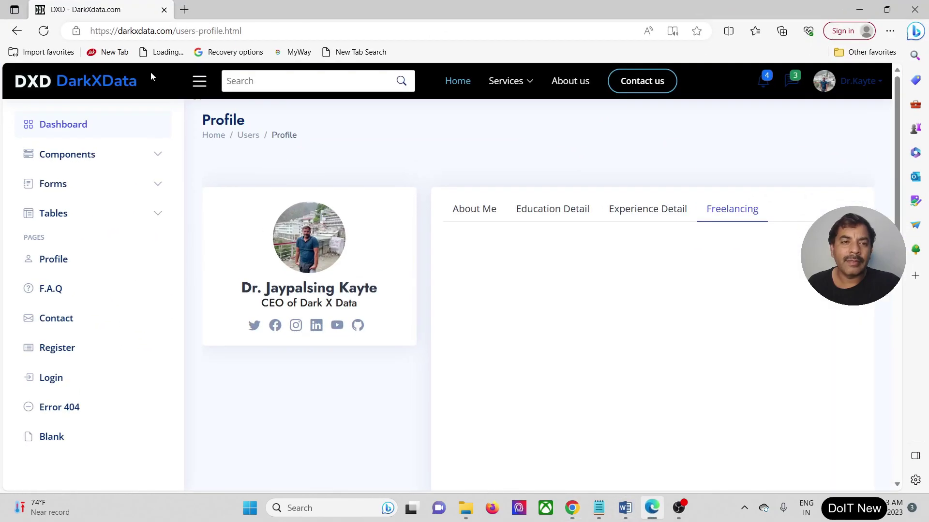
pyautogui.click(44, 31)
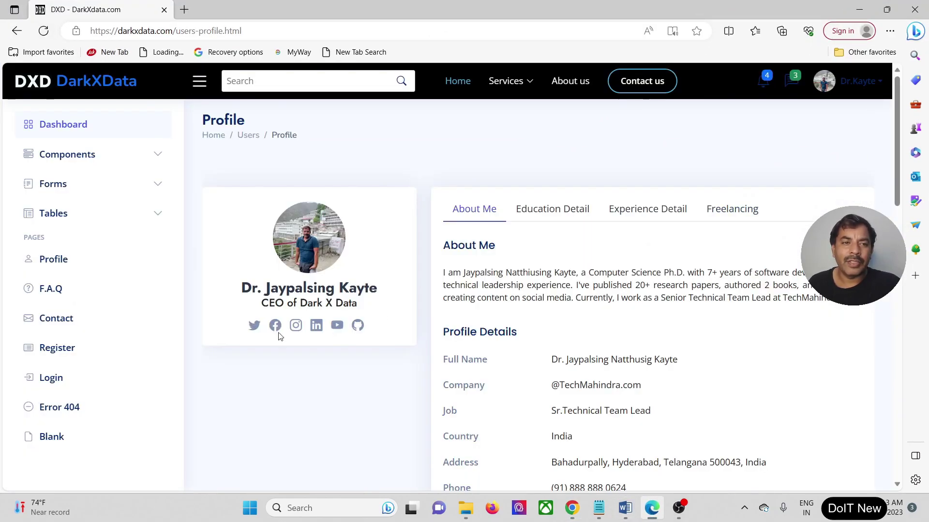
pyautogui.click(457, 82)
pyautogui.click(505, 82)
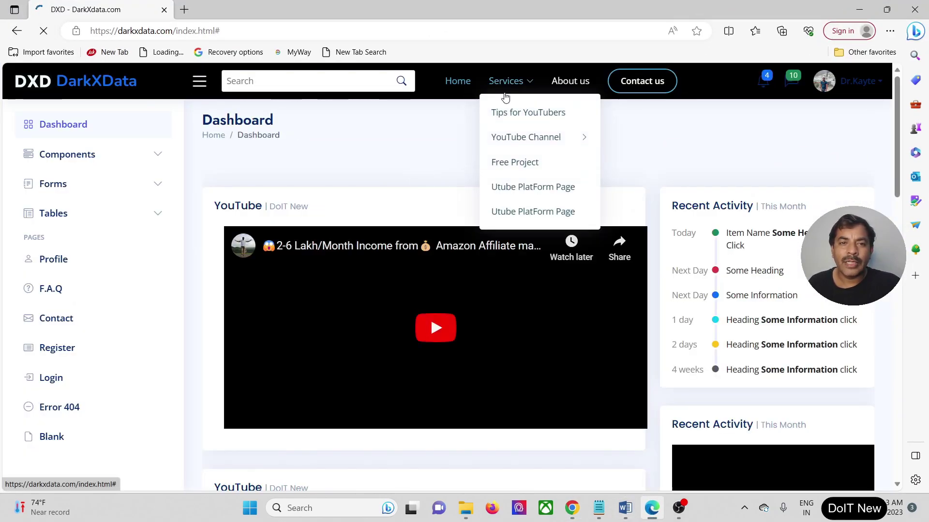
pyautogui.click(520, 114)
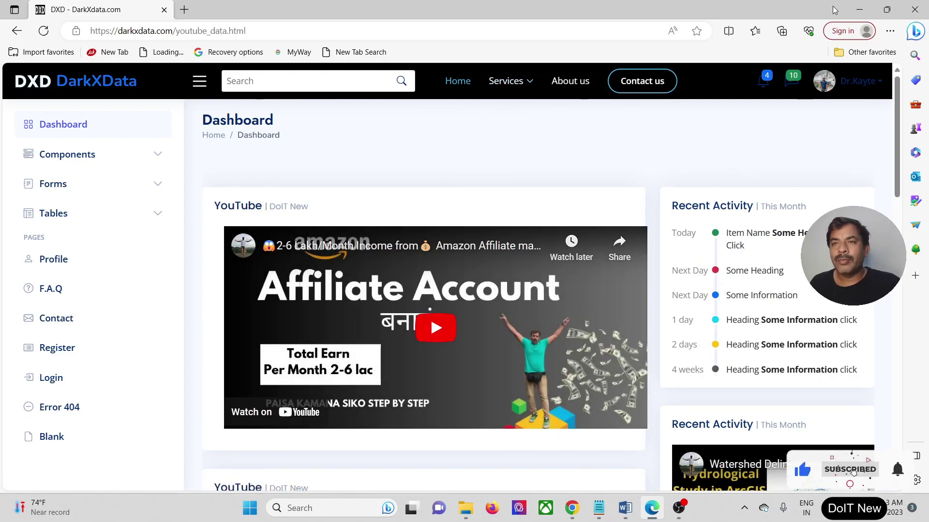
# Switch to the AdSense sites list in Chrome, view the Ads.txt status help, and examine darkxdata.com's Connect your site and Review requested details.
pyautogui.hotkey('alt', 'Tab')
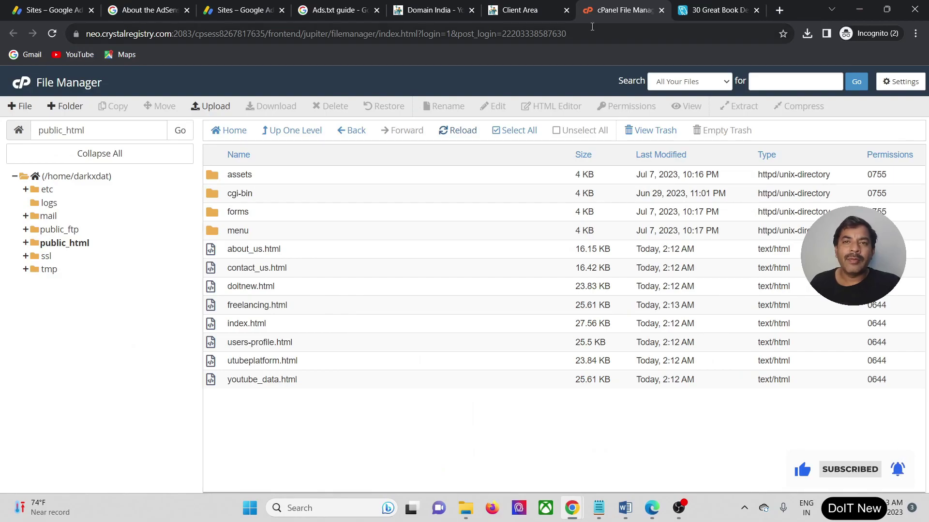
pyautogui.click(208, 10)
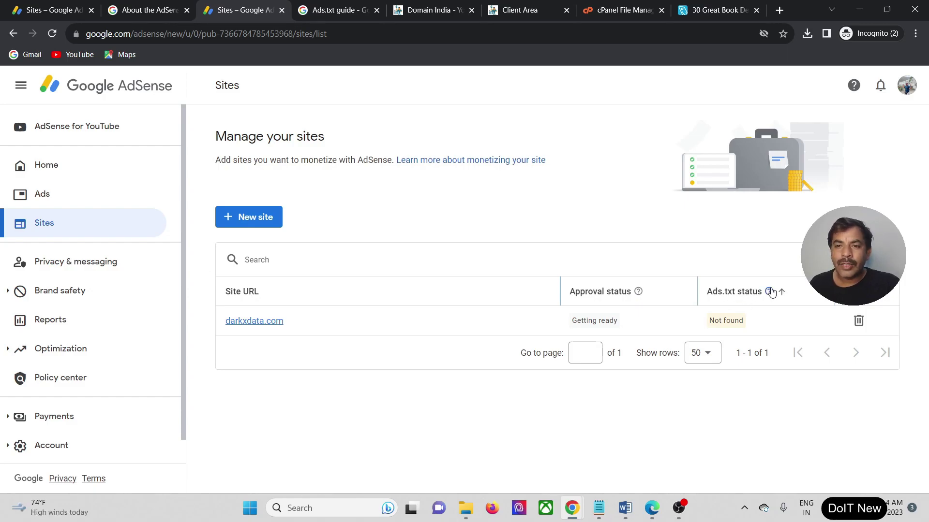
pyautogui.moveTo(771, 293)
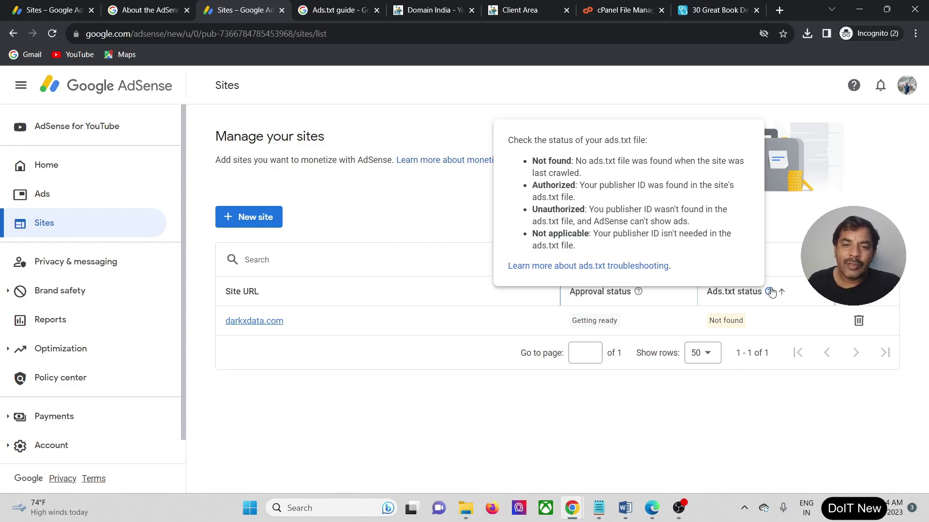
pyautogui.click(280, 331)
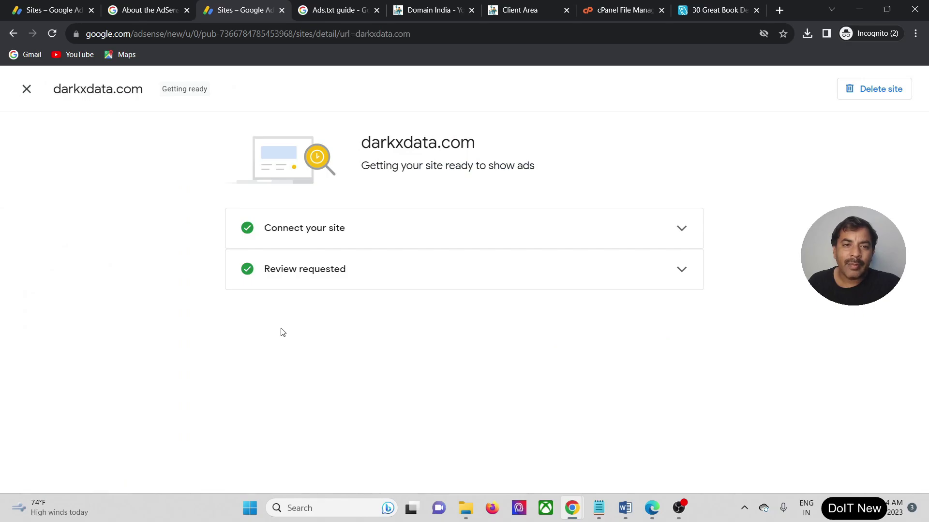
pyautogui.click(687, 271)
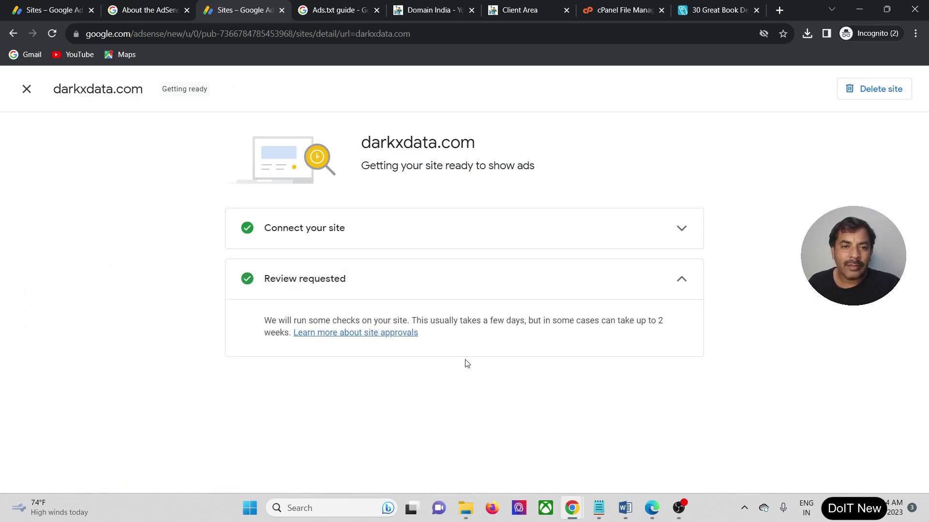
pyautogui.click(682, 228)
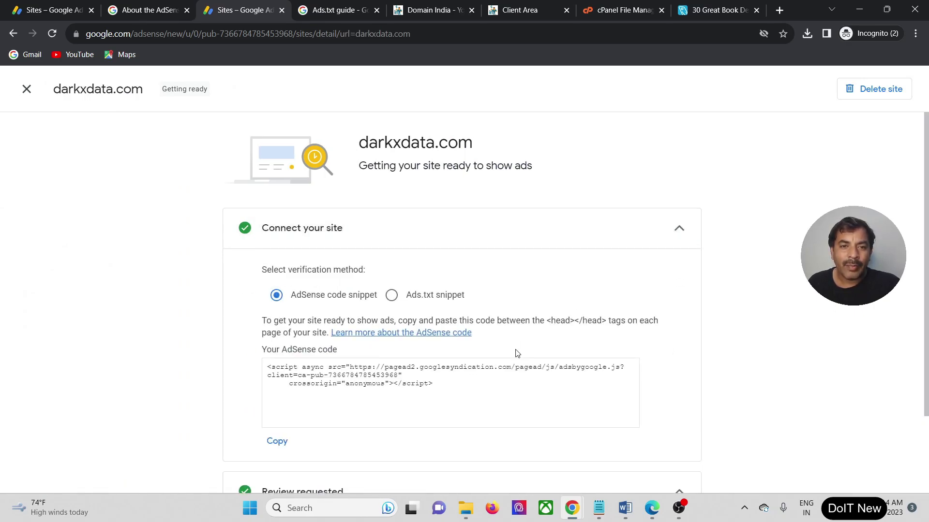
pyautogui.scroll(-2, 518, 353)
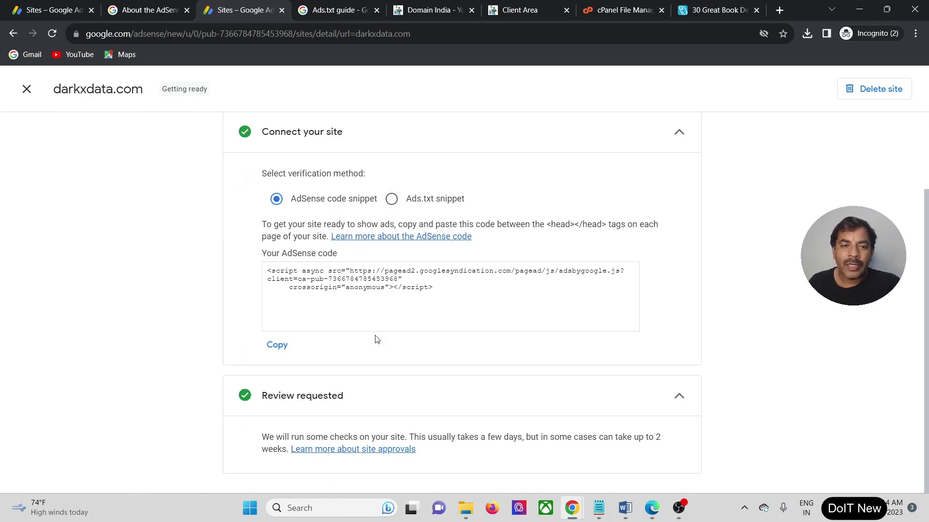
# Copy the Ads.txt snippet offered as darkxdata.com's verification method and paste it into a new Notepad document.
pyautogui.click(392, 200)
pyautogui.click(645, 340)
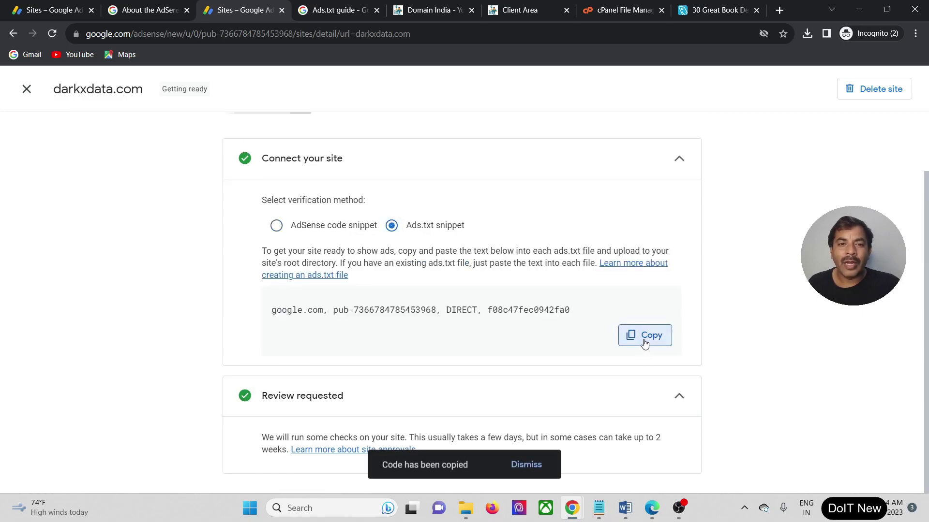
pyautogui.click(599, 508)
pyautogui.click(602, 470)
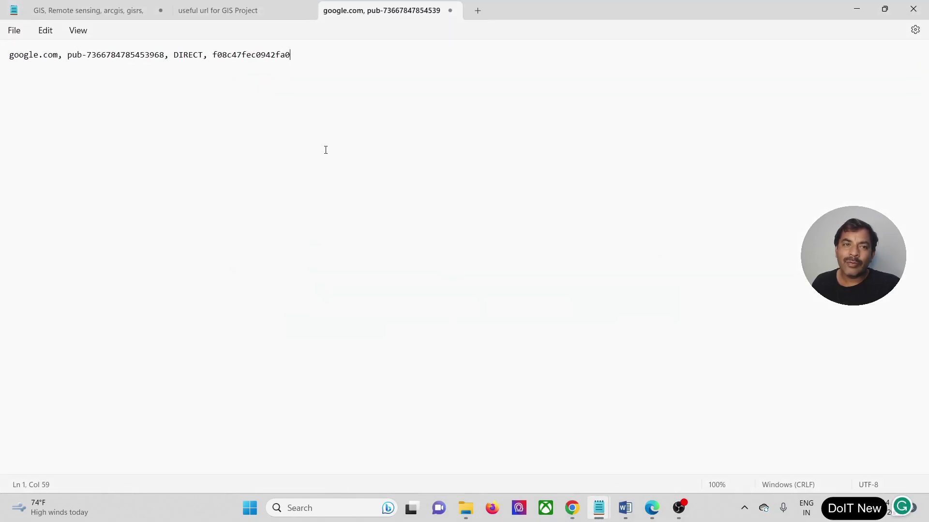
pyautogui.click(858, 10)
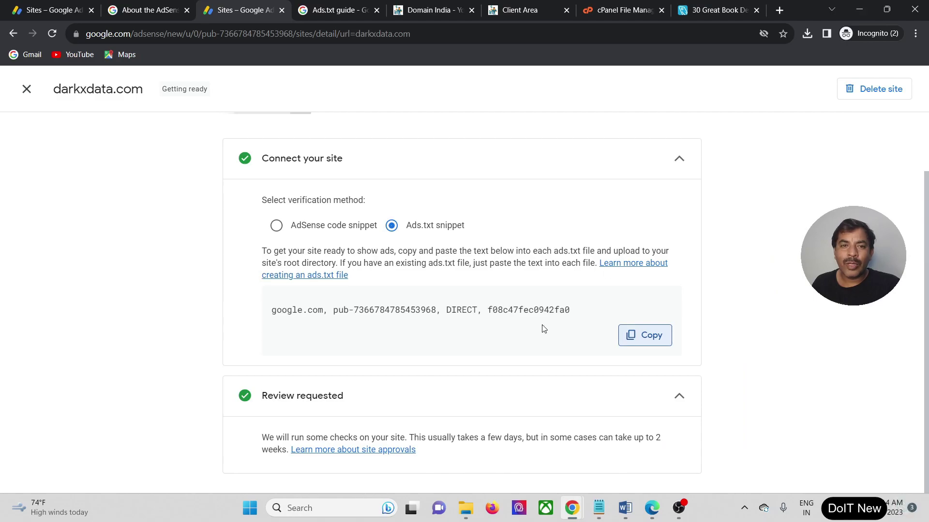
# Save the Notepad snippet as ads.txt in the darkxdata public_html folder on drive F:, then minimize Notepad.
pyautogui.moveTo(428, 263); pyautogui.dragTo(453, 263)
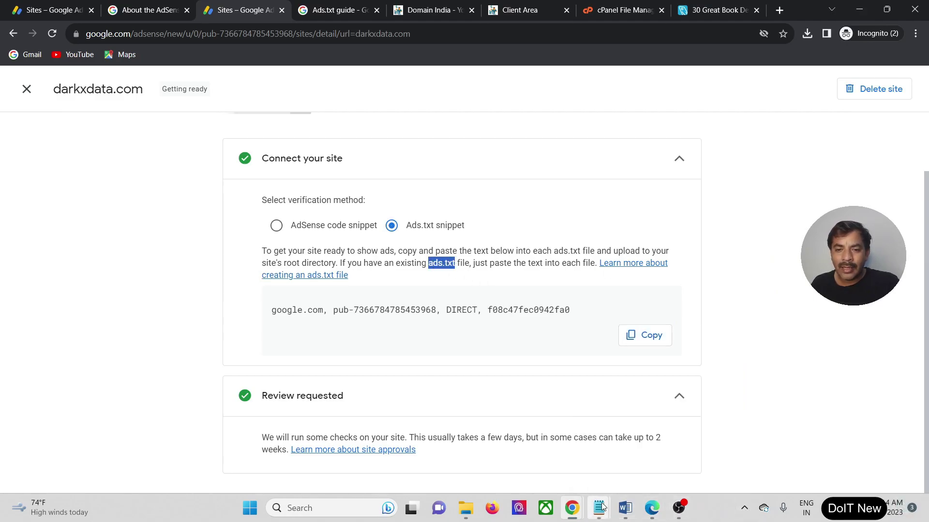
pyautogui.moveTo(599, 508)
pyautogui.click(614, 464)
pyautogui.click(15, 30)
pyautogui.click(29, 134)
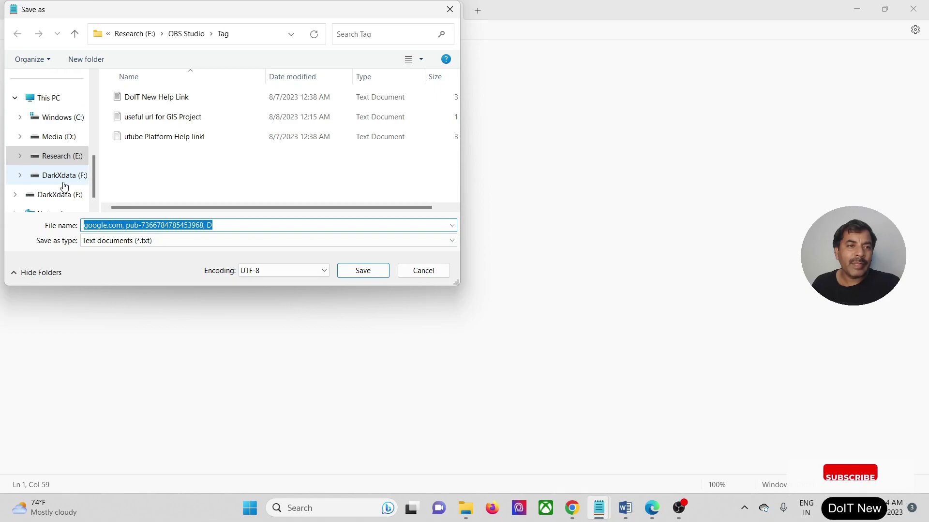
pyautogui.click(57, 176)
pyautogui.doubleClick(145, 136)
pyautogui.doubleClick(153, 102)
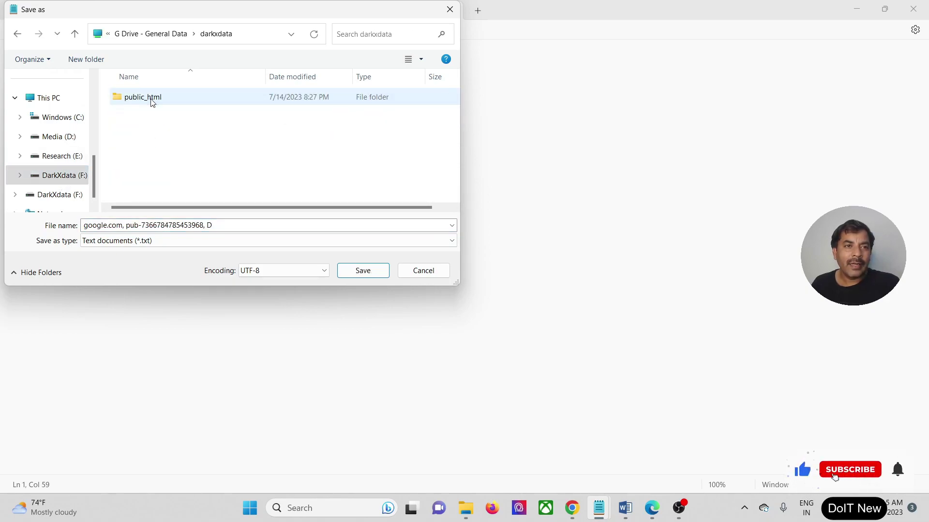
pyautogui.doubleClick(153, 99)
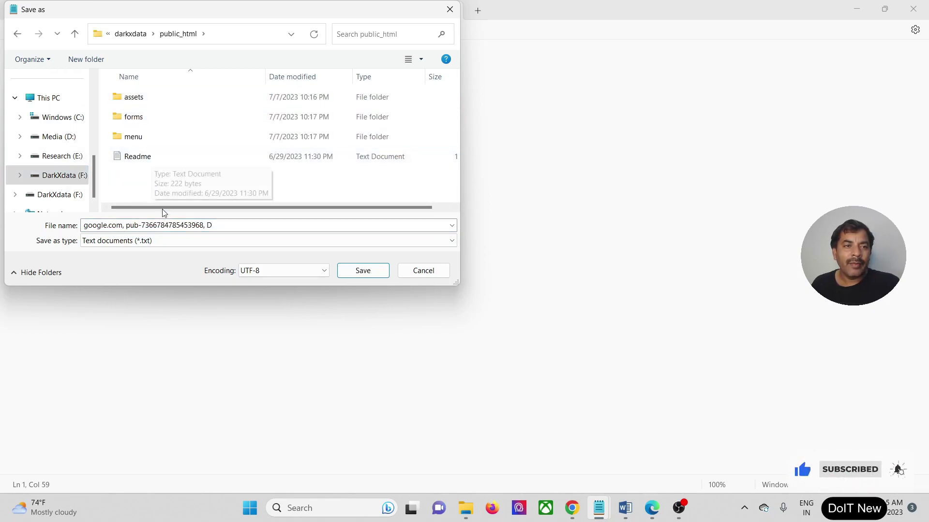
pyautogui.tripleClick(168, 225)
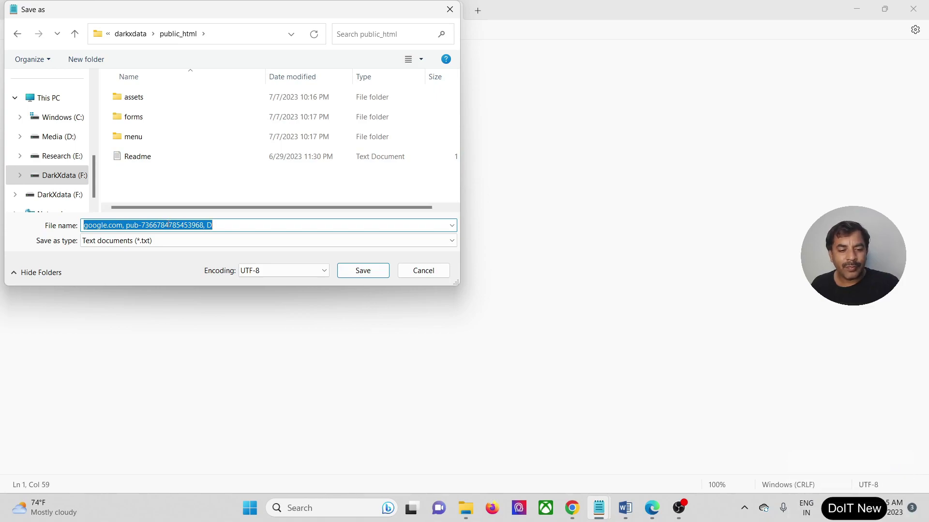
pyautogui.write('ads.txt')
pyautogui.click(364, 273)
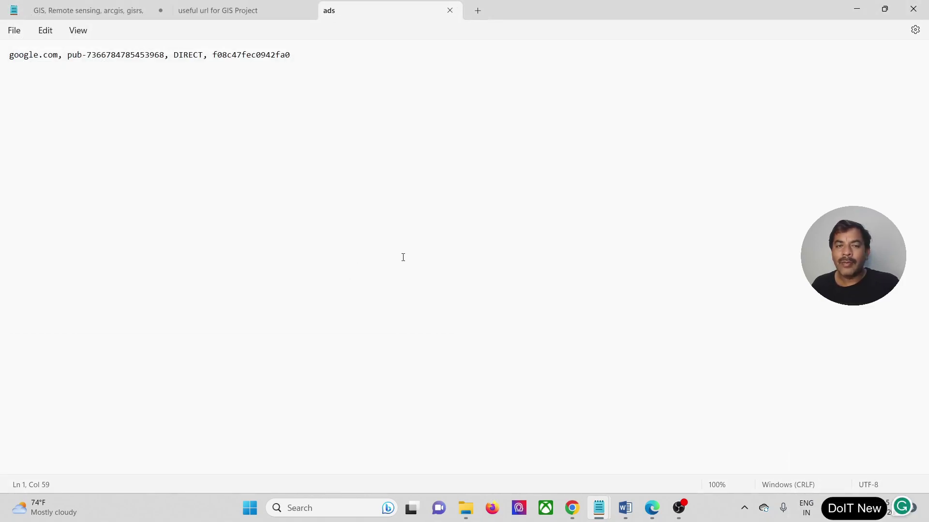
pyautogui.click(856, 11)
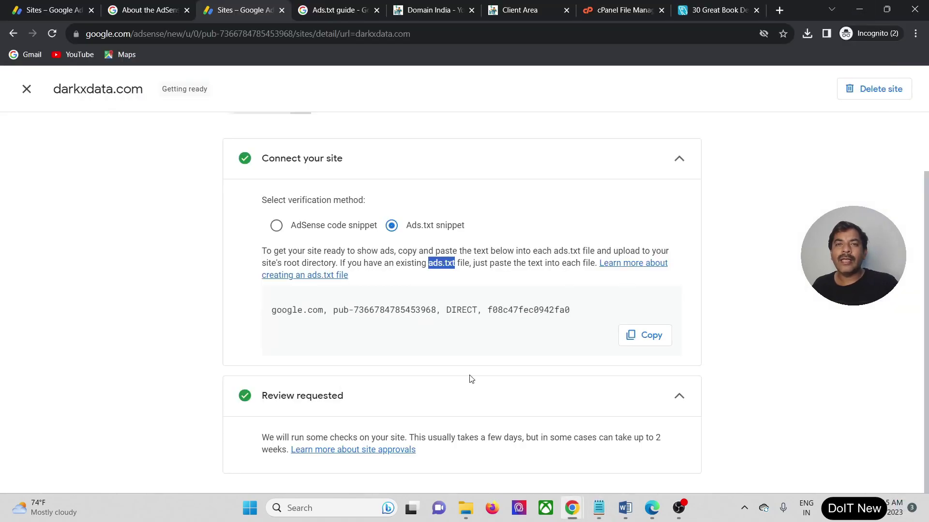
# Upload ads.txt from the local public_html folder to public_html on the server and return to the File Manager listing.
pyautogui.click(593, 15)
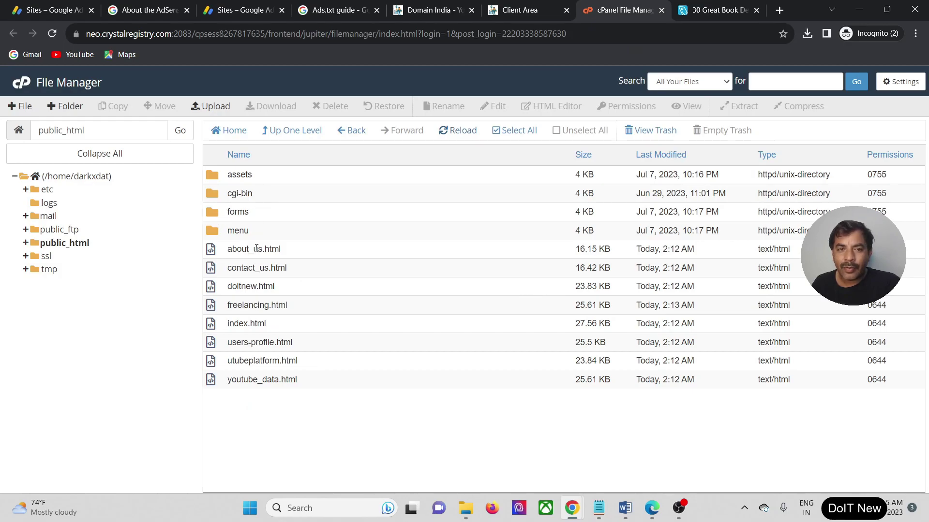
pyautogui.click(211, 106)
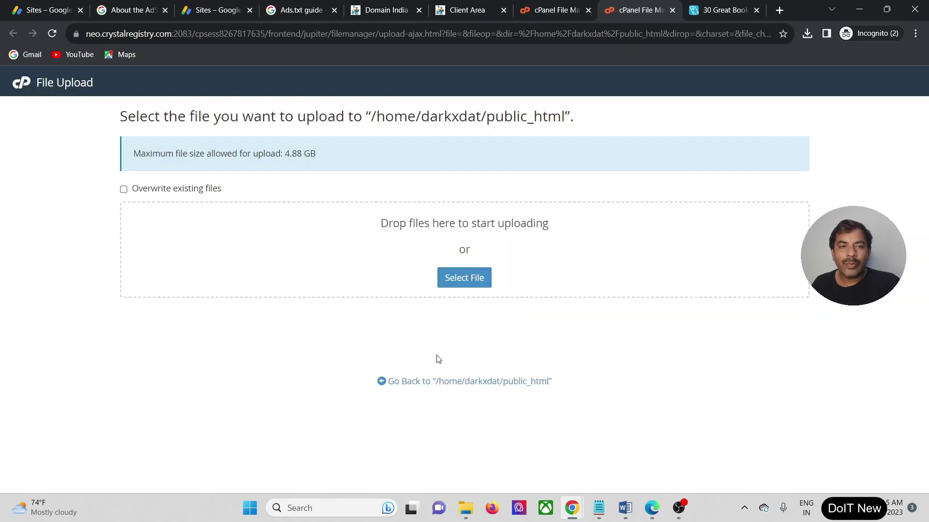
pyautogui.click(466, 508)
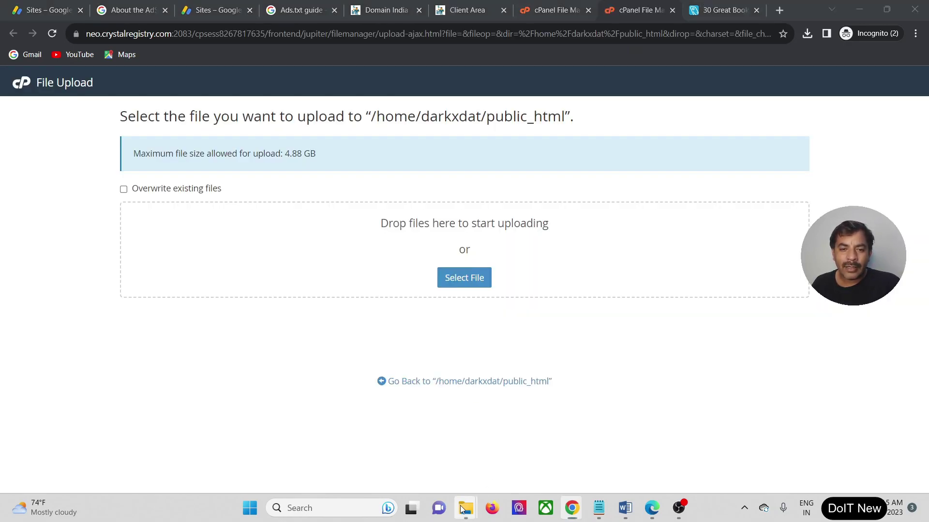
pyautogui.click(513, 463)
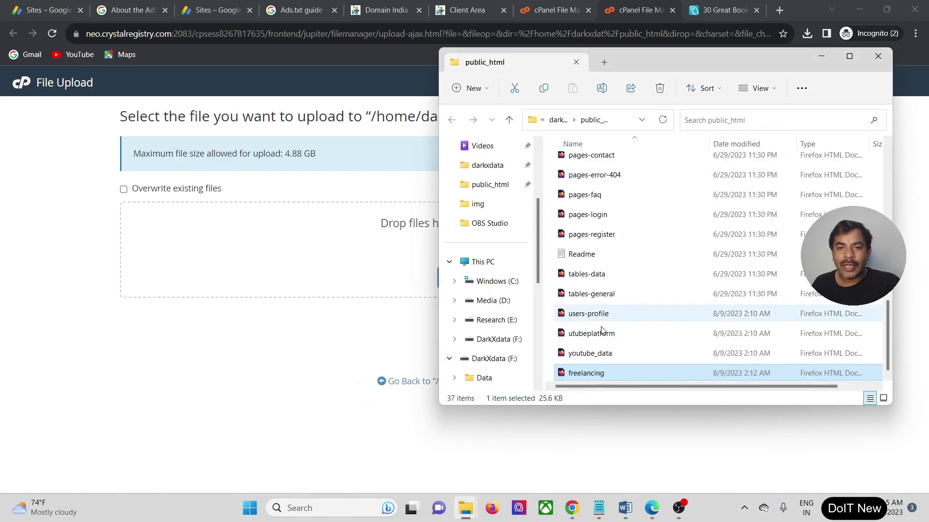
pyautogui.scroll(-1, 607, 361)
pyautogui.moveTo(582, 375); pyautogui.dragTo(376, 257)
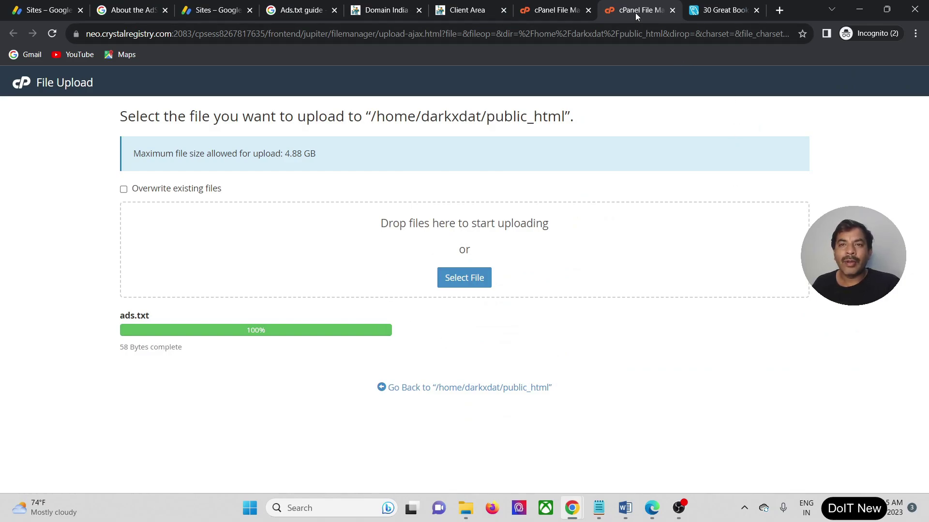
pyautogui.click(571, 11)
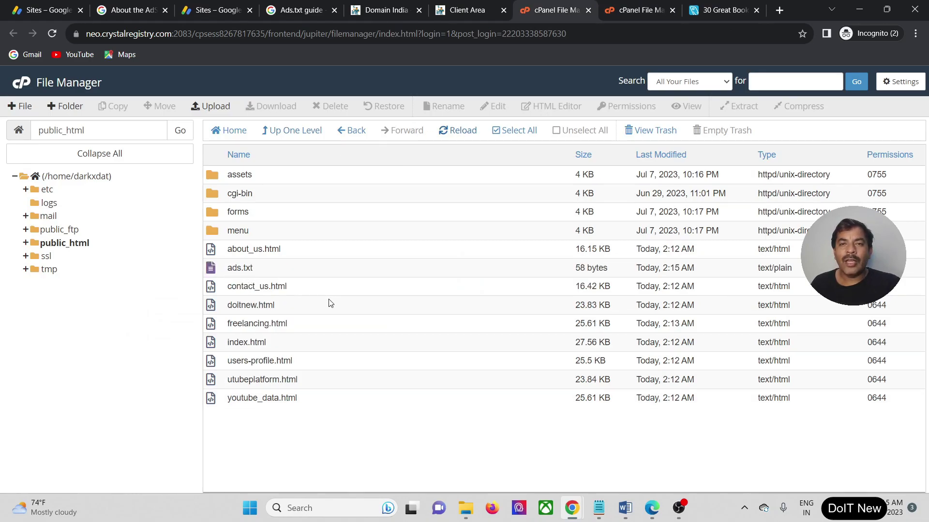
pyautogui.hotkey('ctrl', 'shift', 'n')
pyautogui.write('www.darkxdata.com')
pyautogui.press('Return')
pyautogui.click(209, 122)
pyautogui.click(210, 122)
pyautogui.write('ads.t')
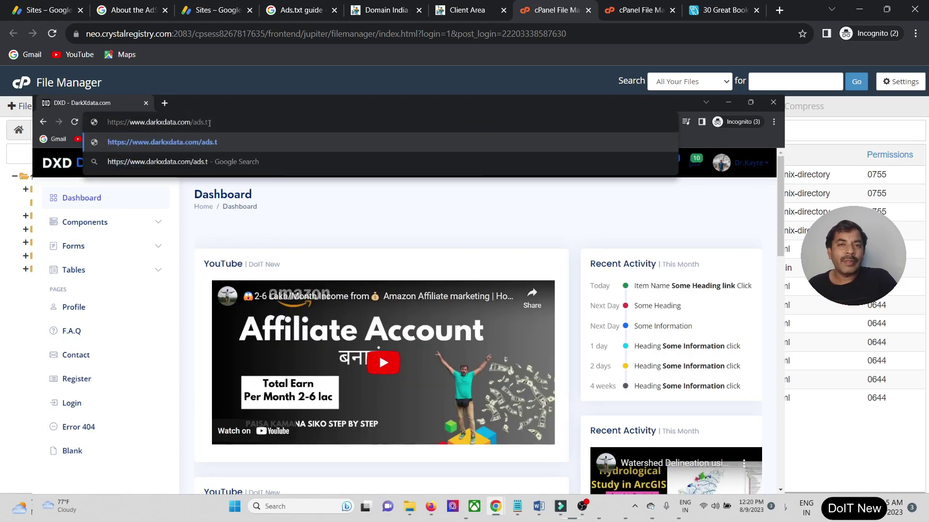
pyautogui.write('xt')
pyautogui.press('Return')
pyautogui.moveTo(190, 126); pyautogui.dragTo(101, 124)
pyautogui.click(249, 161)
# Minimize the local public_html folder window, close the darkxdata.com details in AdSense, and check the site's status in the sites list.
pyautogui.click(204, 11)
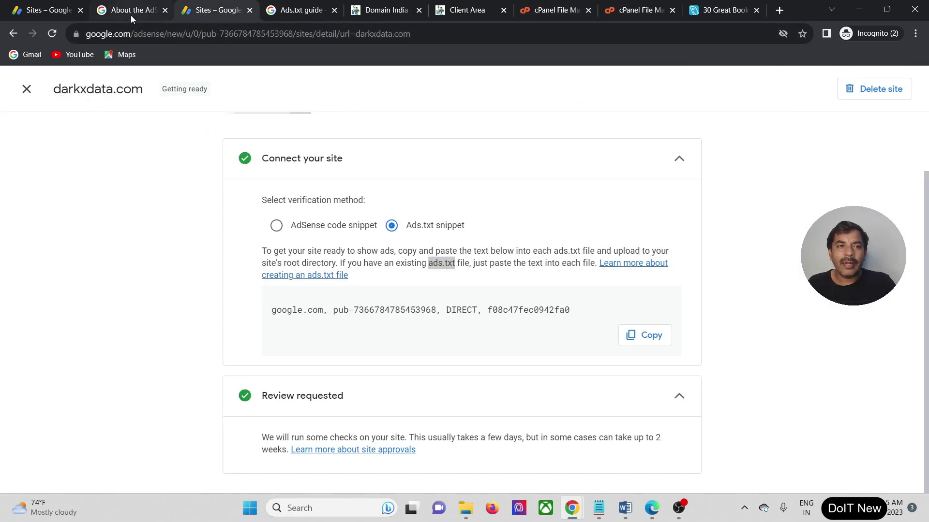
pyautogui.click(144, 16)
pyautogui.click(859, 10)
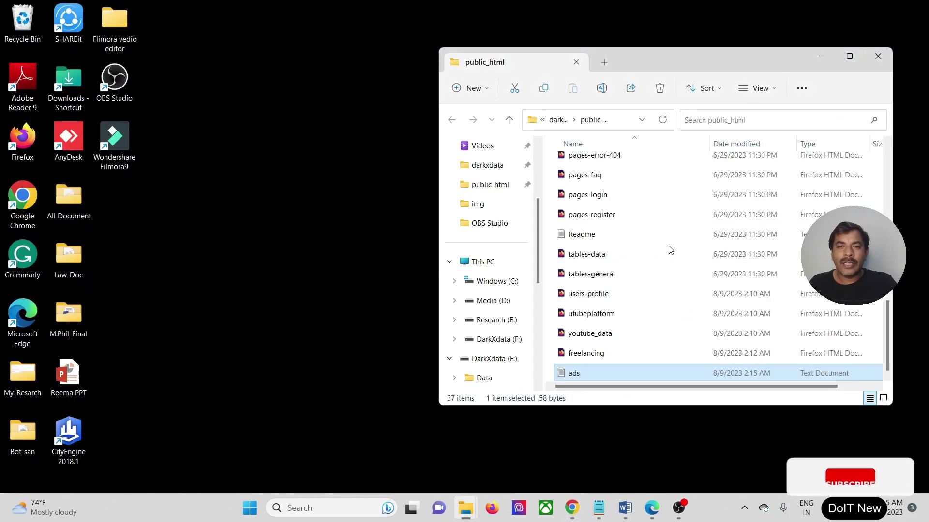
pyautogui.click(823, 57)
pyautogui.click(572, 508)
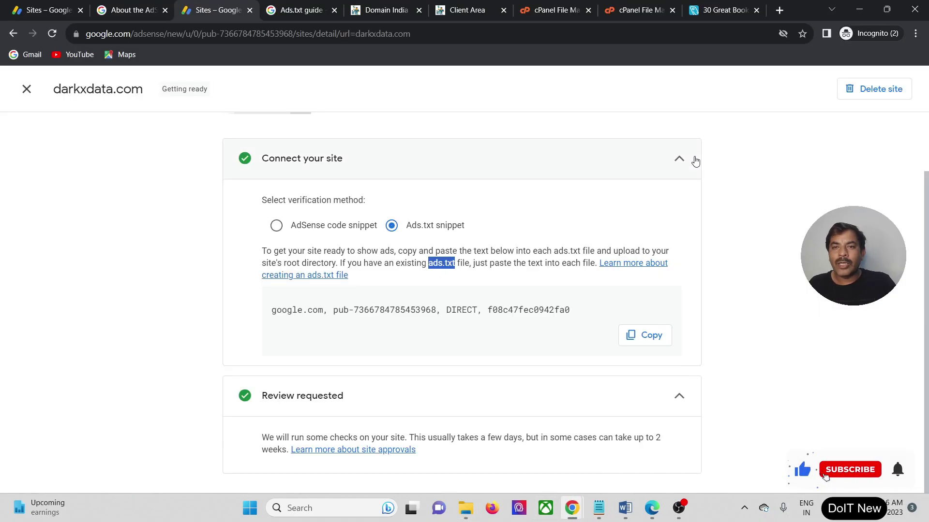
pyautogui.click(678, 160)
pyautogui.click(26, 88)
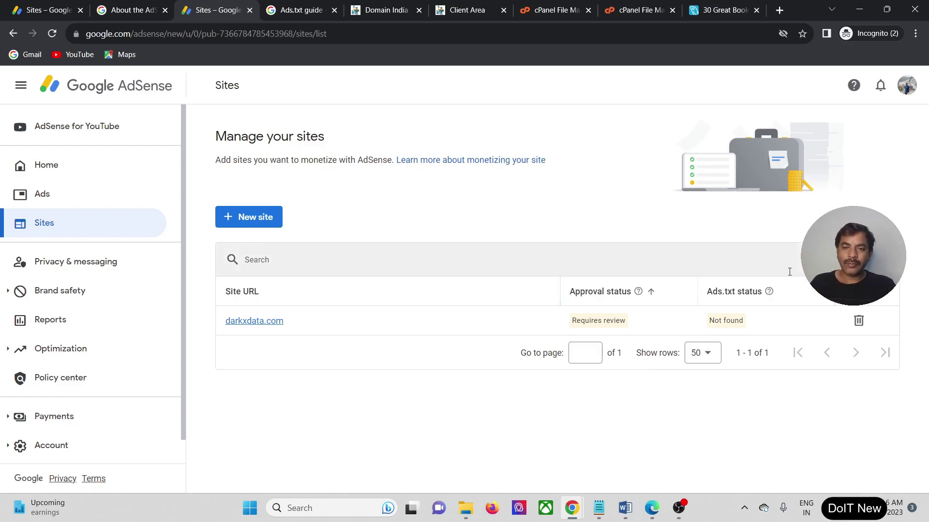
pyautogui.moveTo(687, 513)
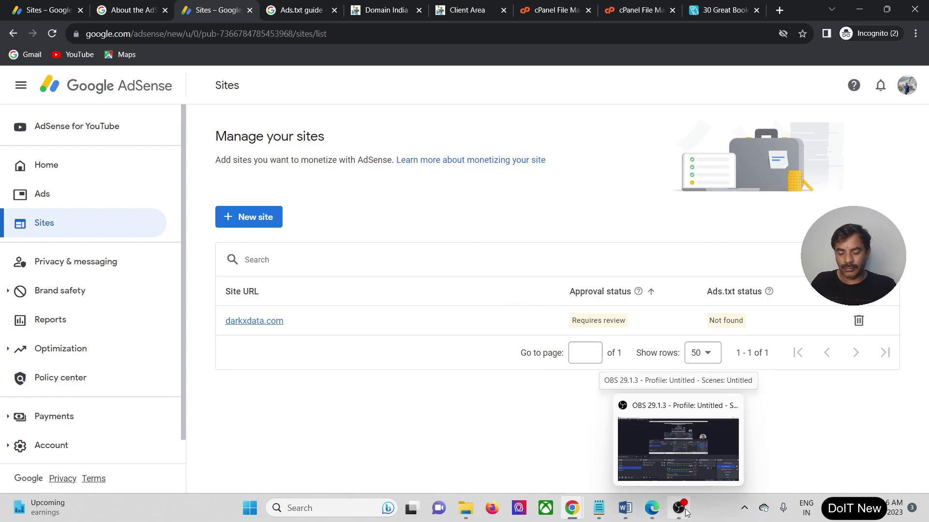